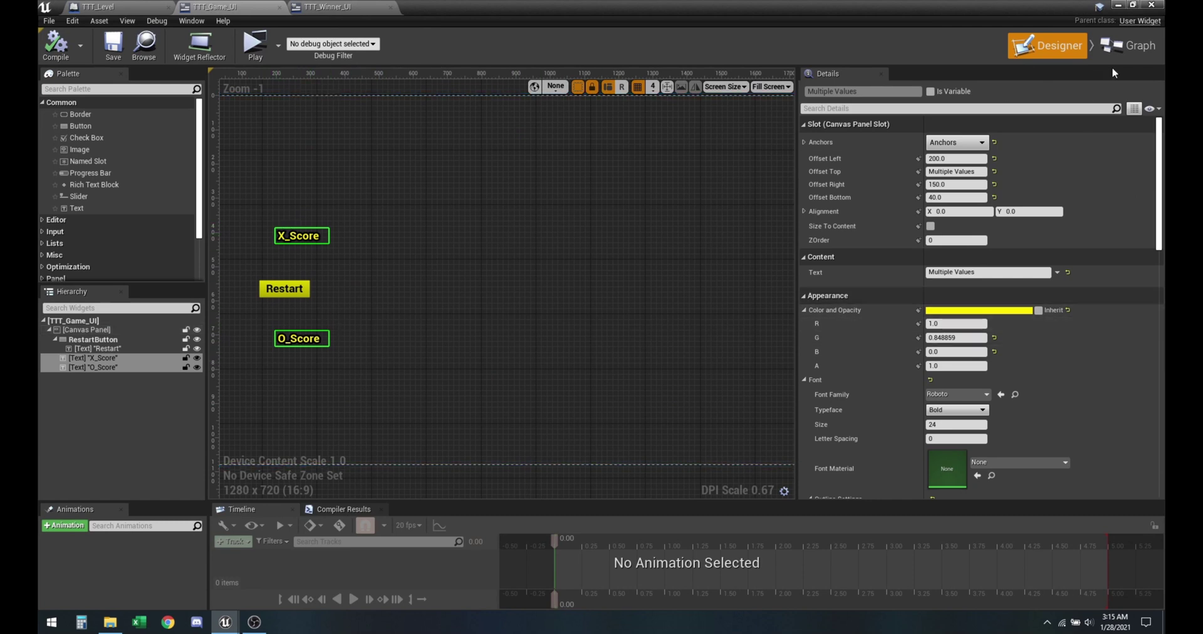
- Review the TTT_Winner_UI and TTT_Game_UI widget designs and their anchor presets, then switch to the TTT_Level Blueprint
left_click(326, 6)
left_click(217, 6)
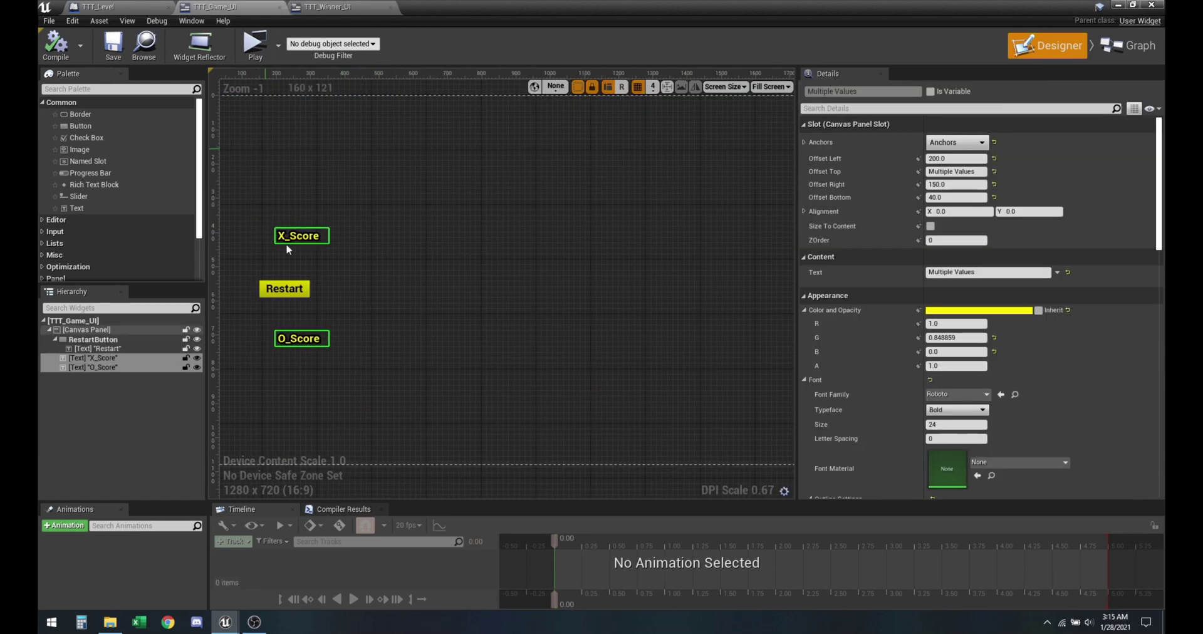
left_click(342, 6)
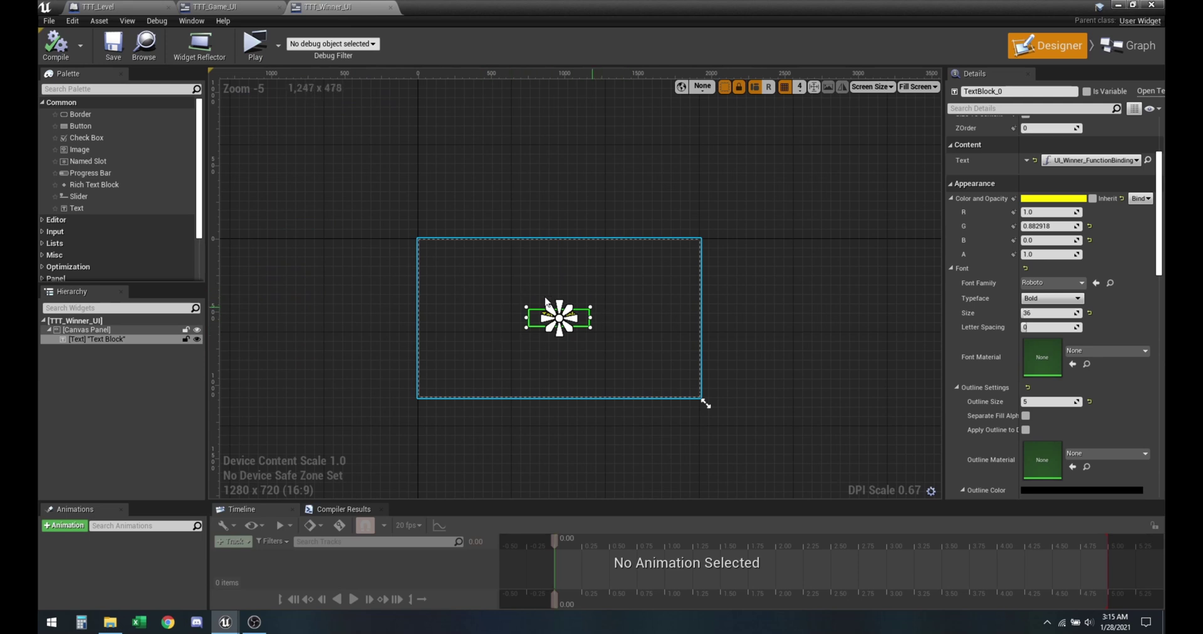
left_click(216, 7)
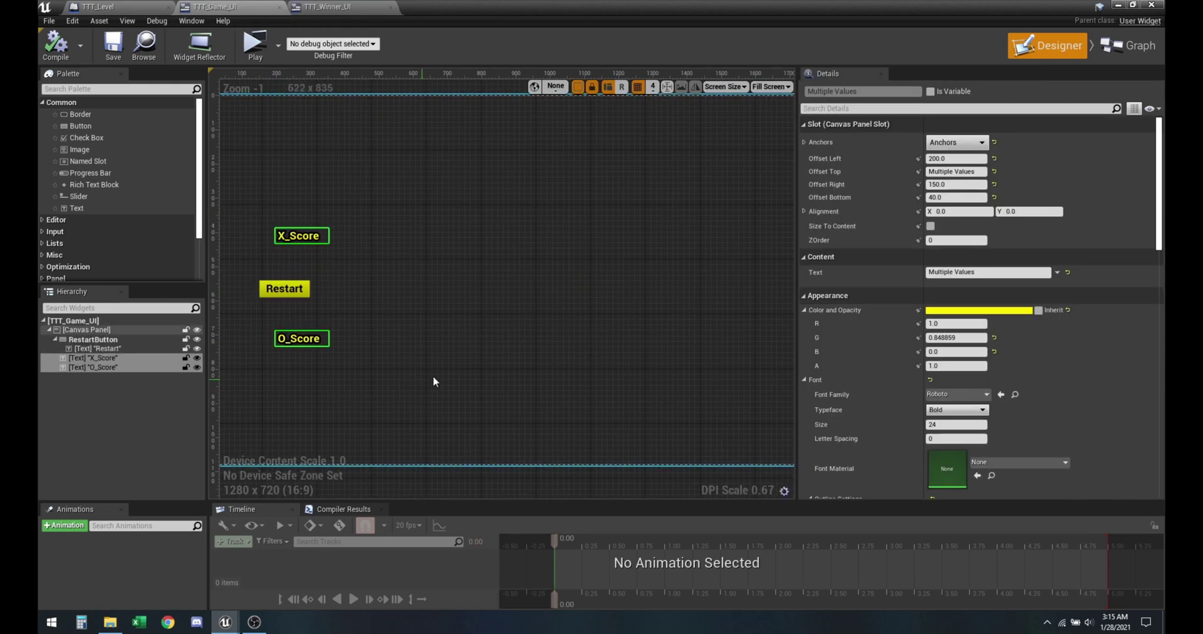
left_click(951, 143)
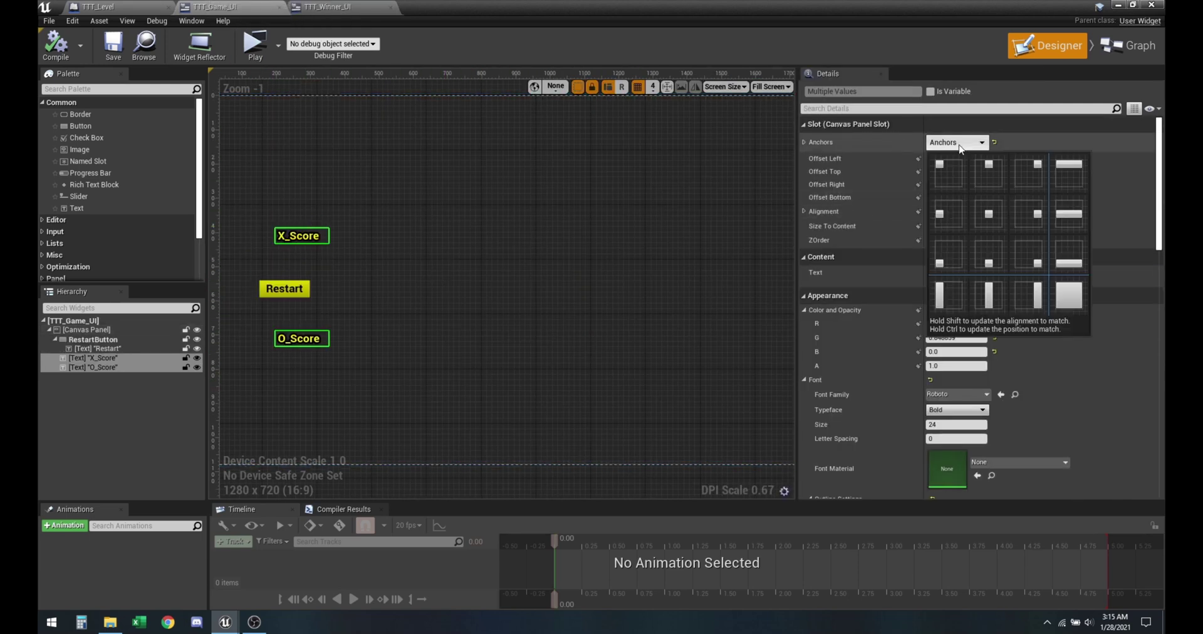
left_click(100, 7)
- Float the Level Blueprint window and place two point lights near the X and O pieces
left_click_drag(580, 5, 629, 148)
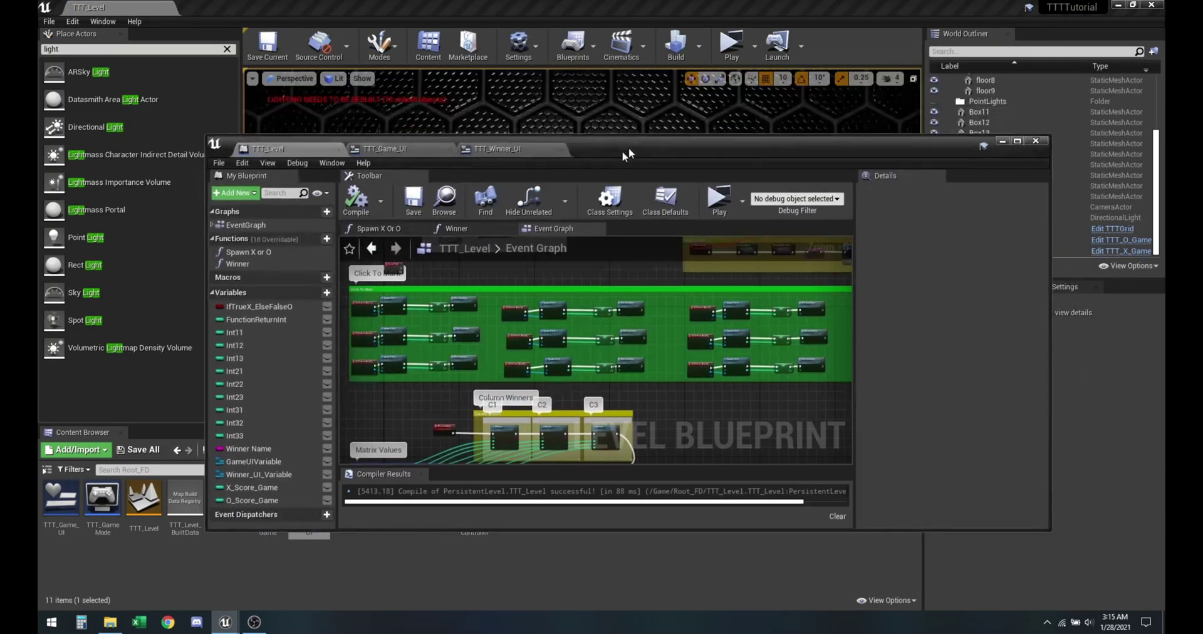
left_click(960, 187)
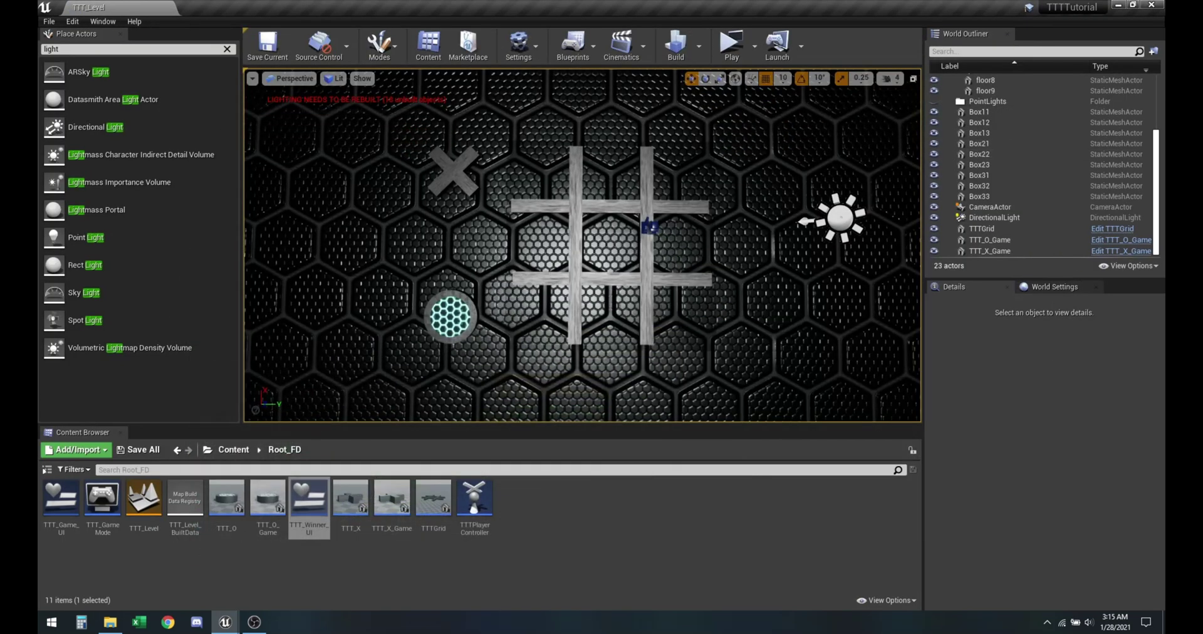
left_click(453, 170)
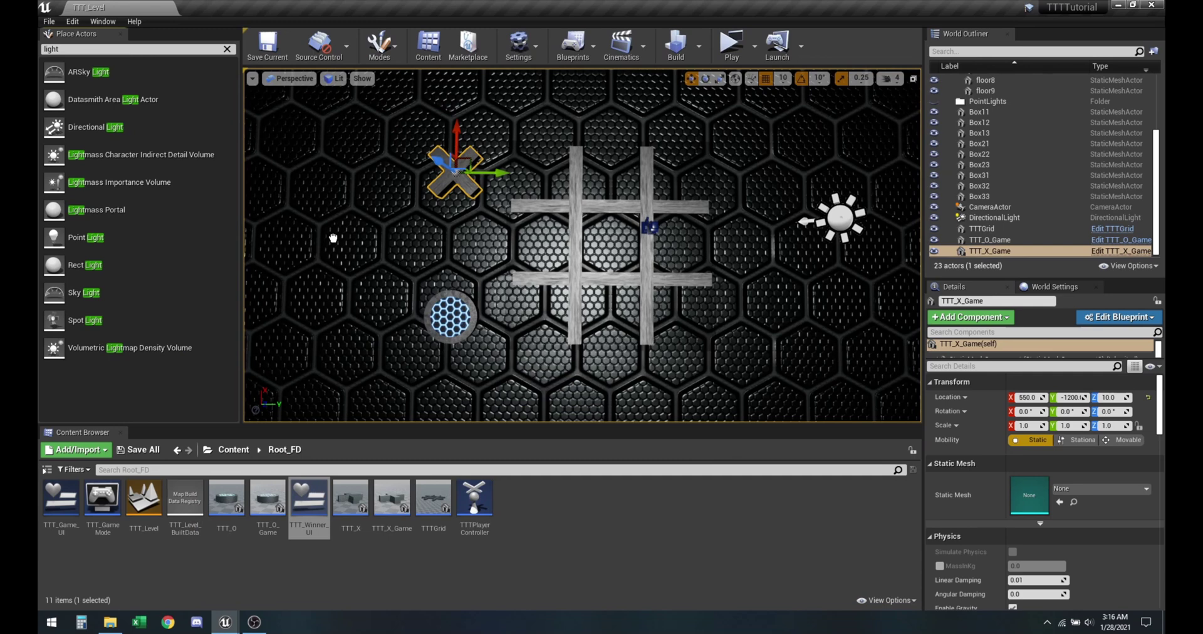
left_click_drag(333, 239, 450, 240)
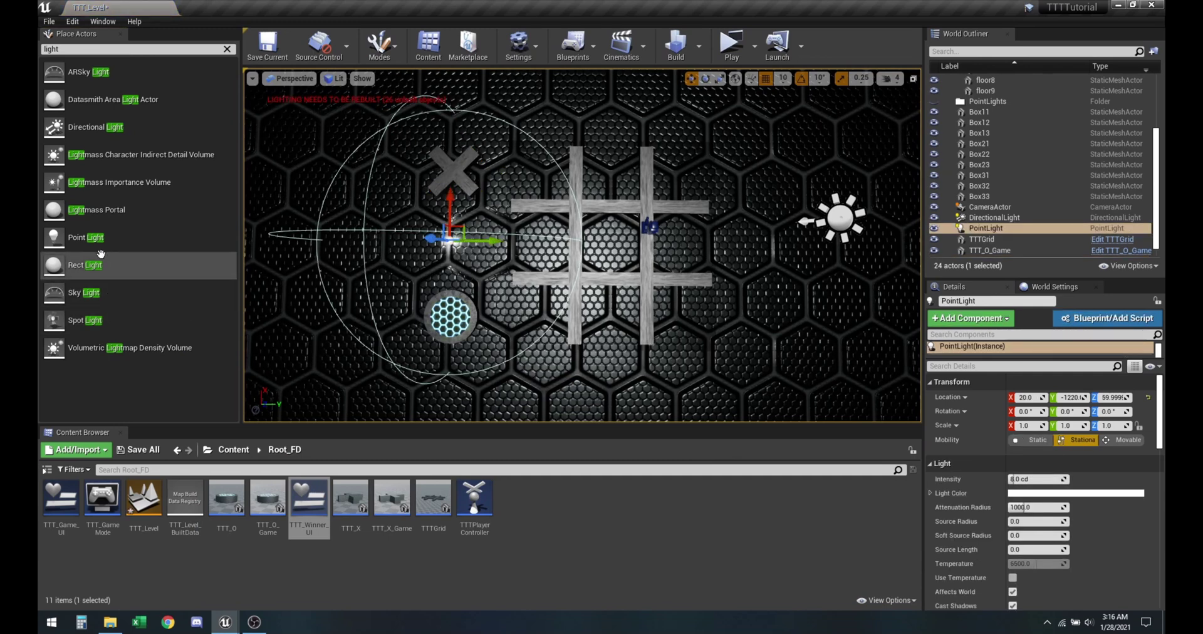
left_click_drag(94, 237, 466, 284)
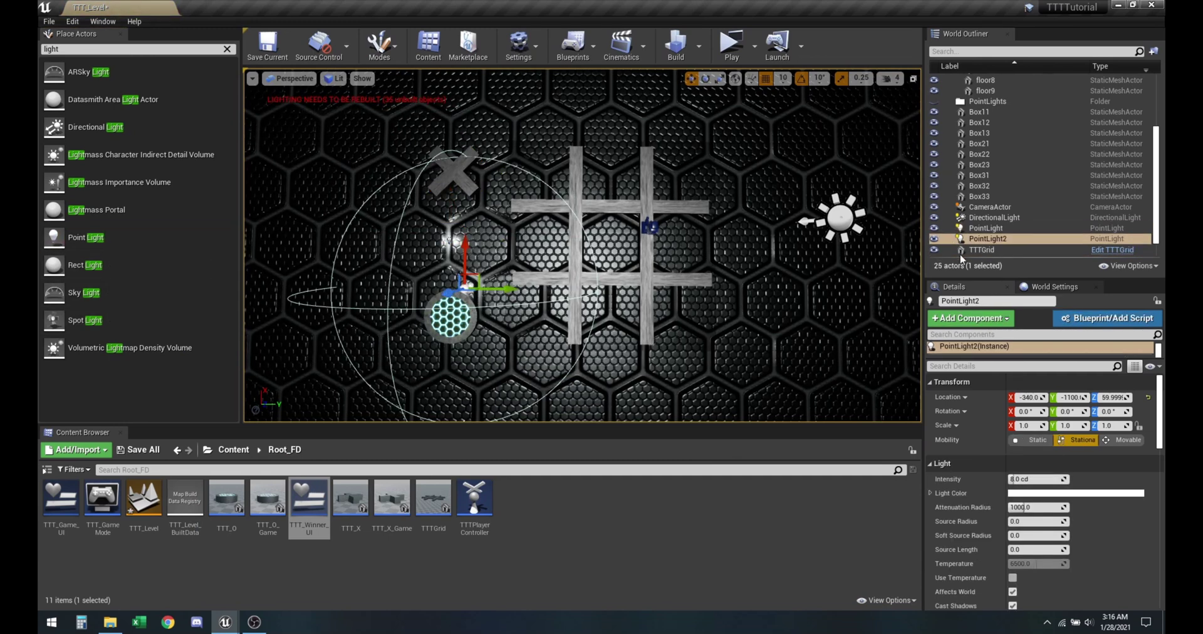
- Attach the point lights to TTT_O_Game and TTT_X_Game and reset their locations to 0,0,0
scroll(1003, 228, "down", 1)
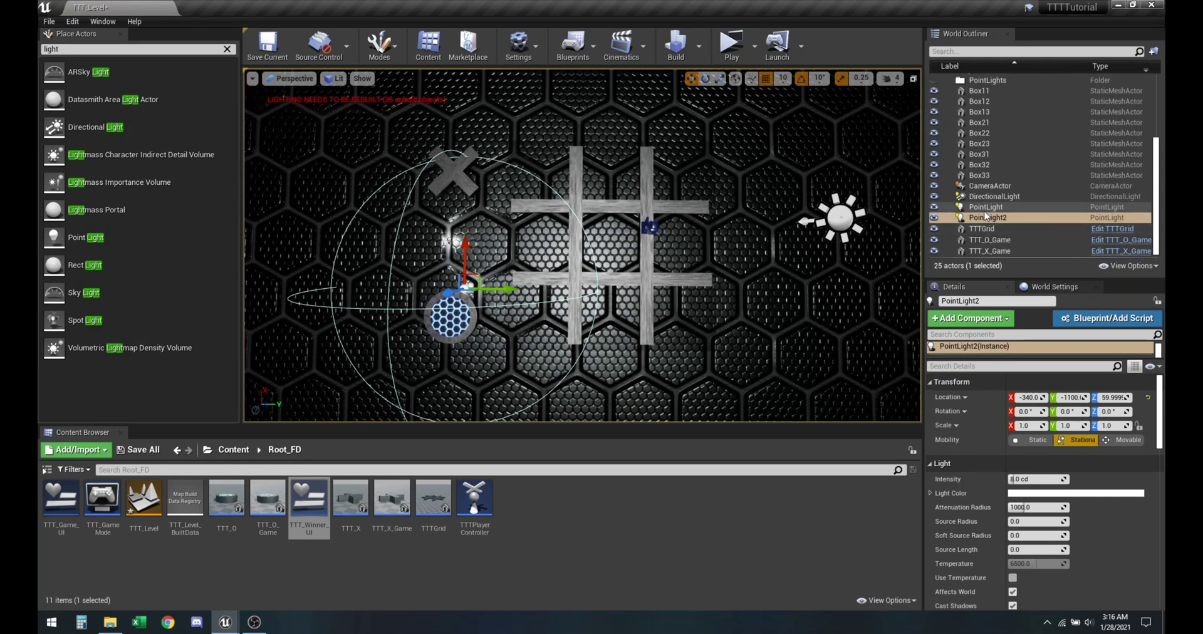
left_click_drag(986, 211, 992, 251)
left_click(994, 232)
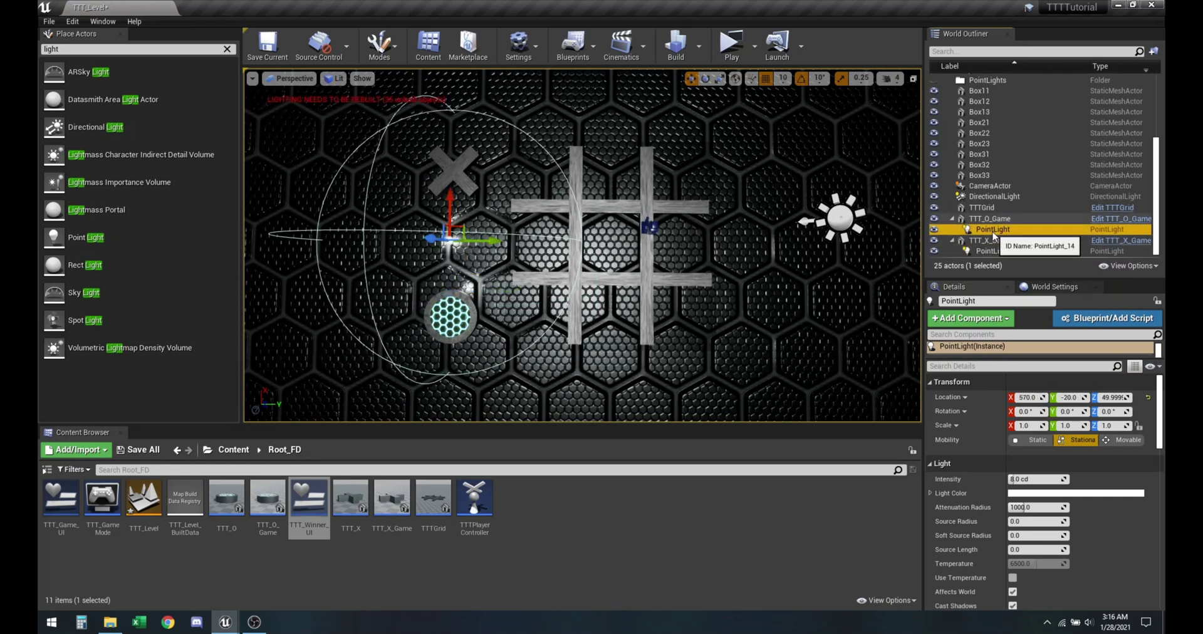
left_click(1148, 397)
left_click(997, 251)
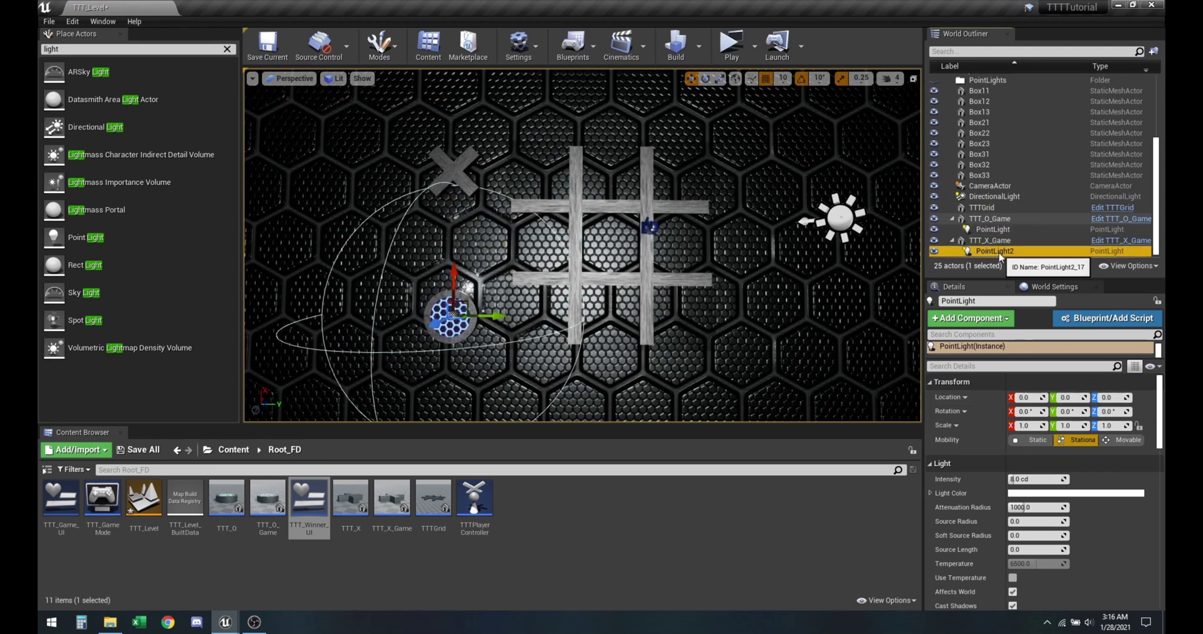
left_click(1148, 398)
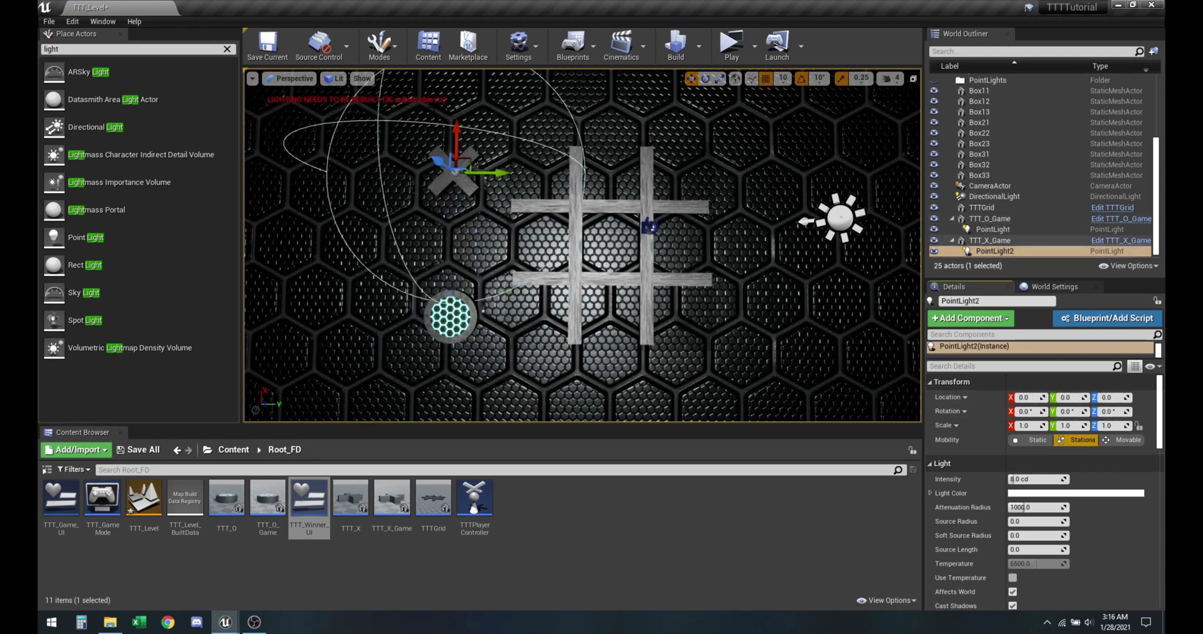
left_click(996, 229)
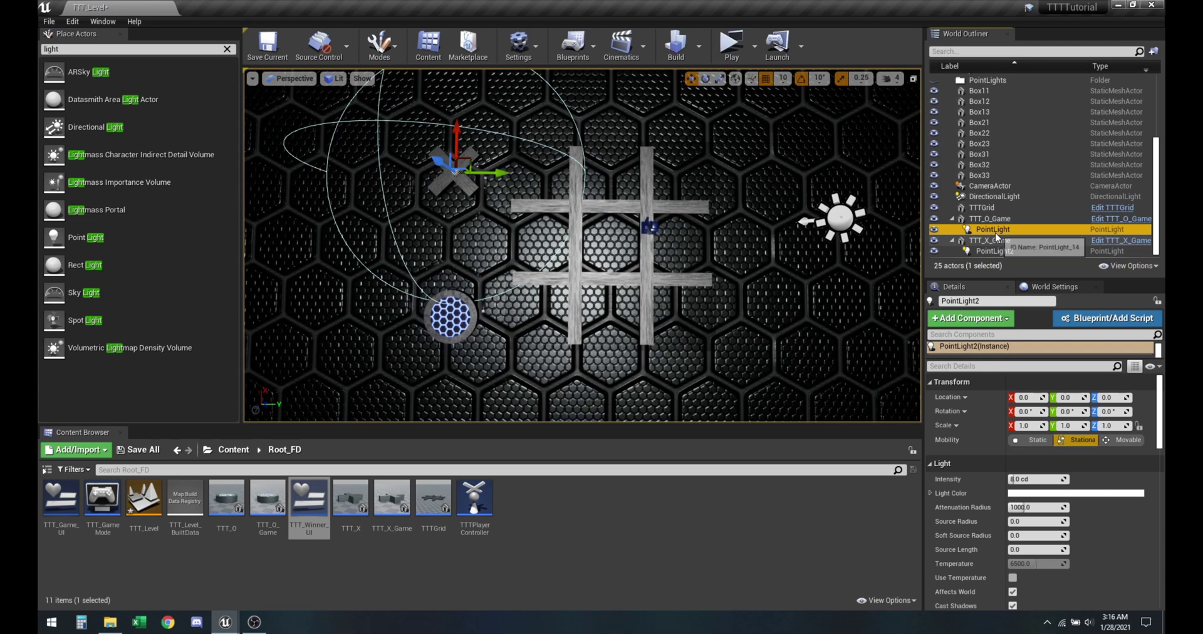
- Give both point lights 15.0 cd intensity and Z 250, then run and close a play test
left_click(995, 251, "ctrl")
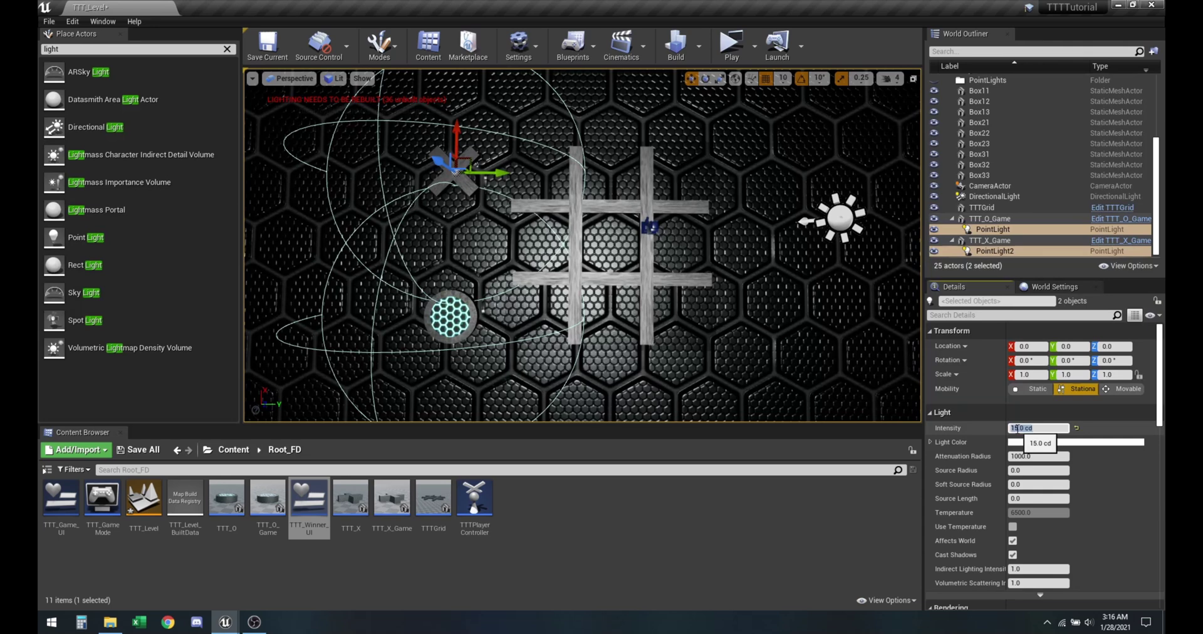
left_click(1111, 347)
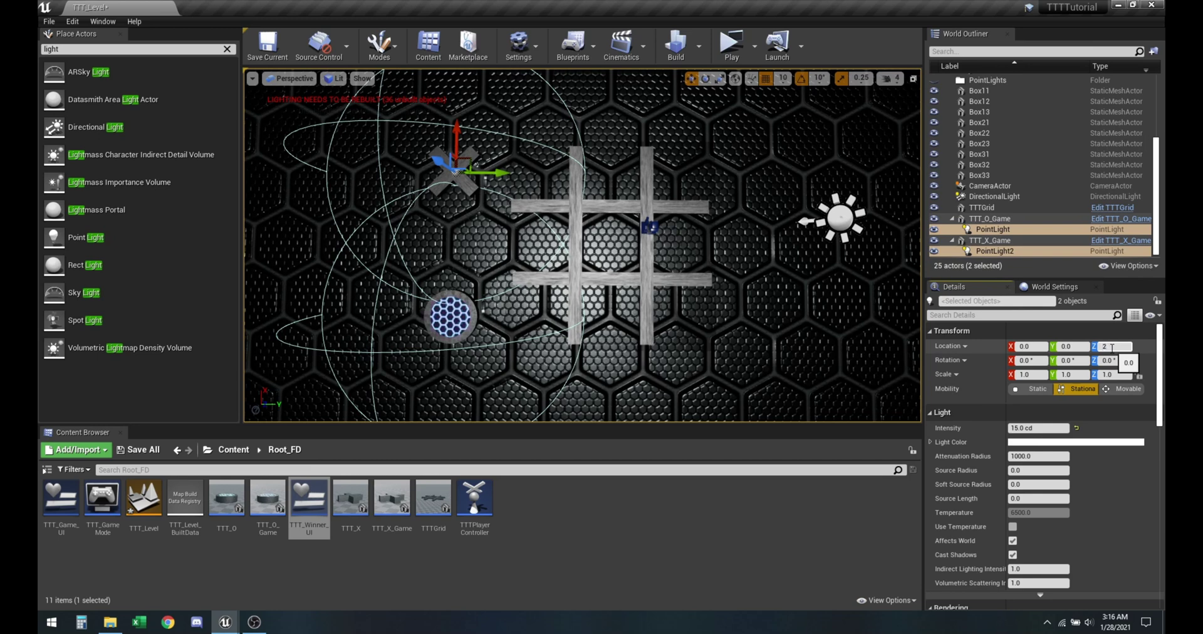
key("Return")
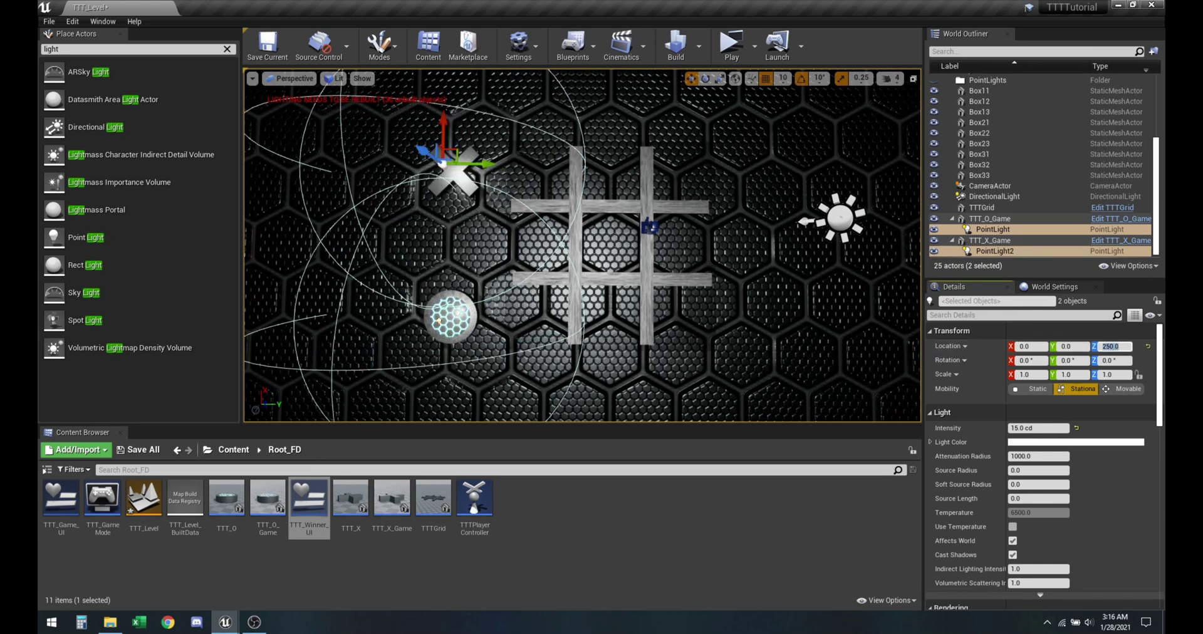
left_click(731, 44)
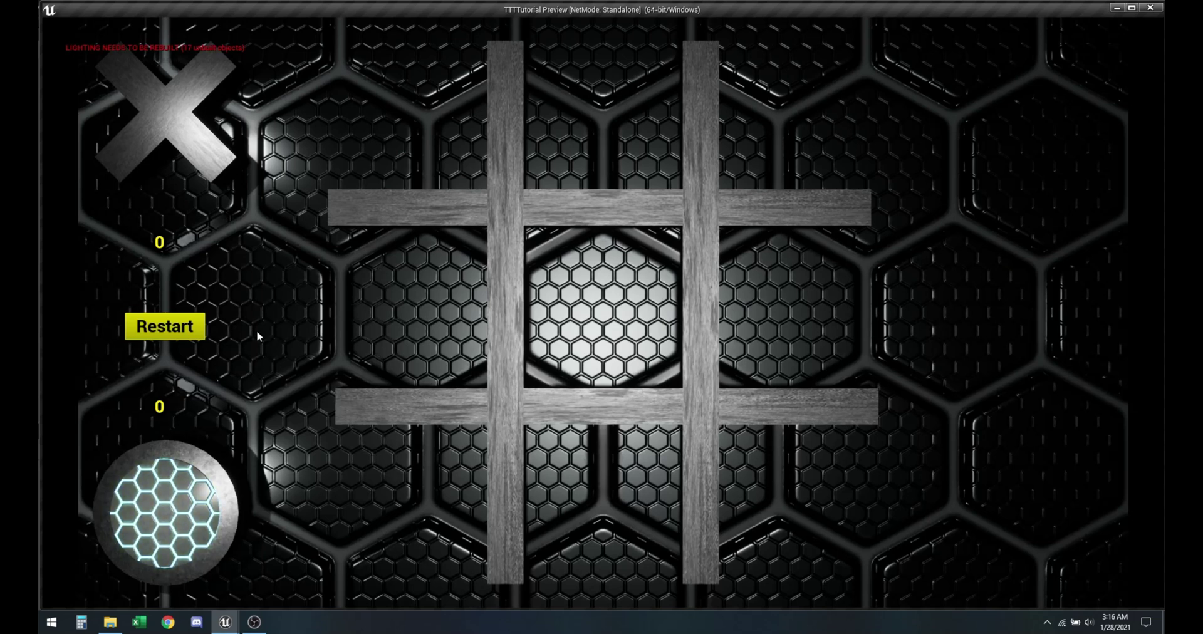
left_click(1157, 9)
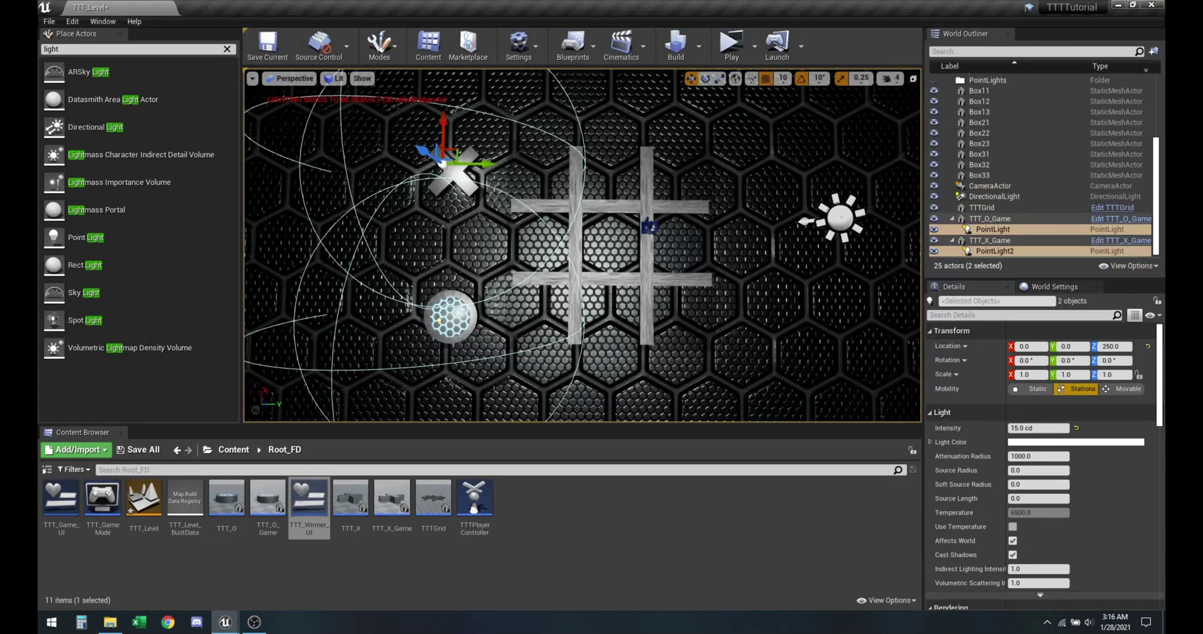
- Open the Level Blueprint full screen and go to the Spawn X Or O function graph
left_click(595, 47)
left_click(589, 132)
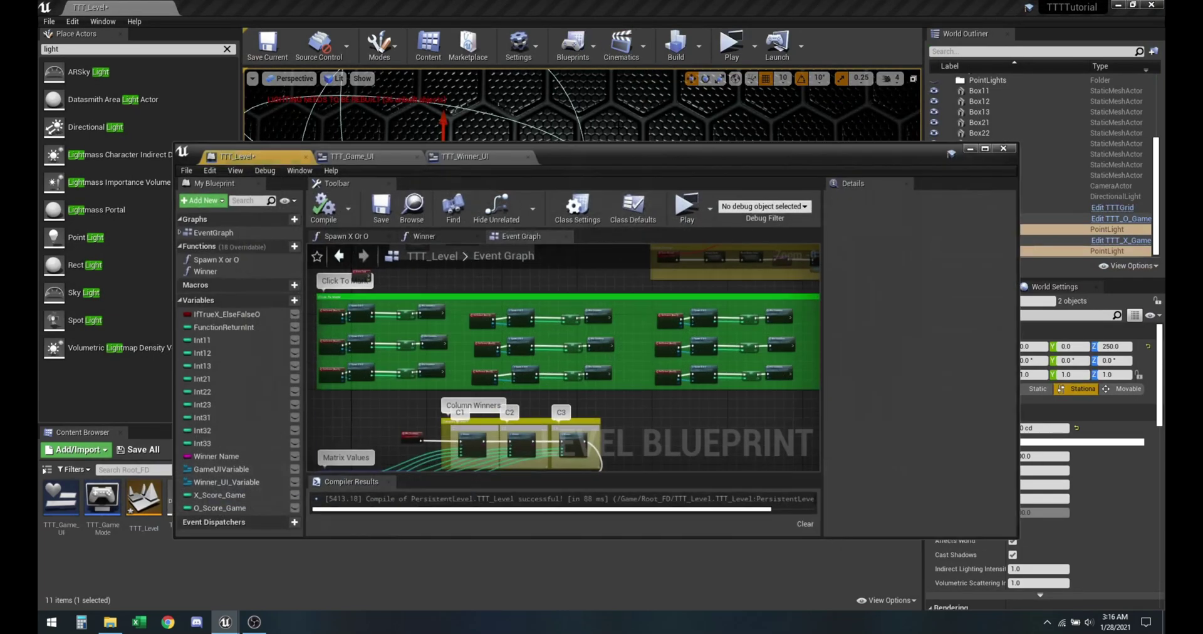
double_click(657, 159)
right_click_drag(442, 204, 524, 229)
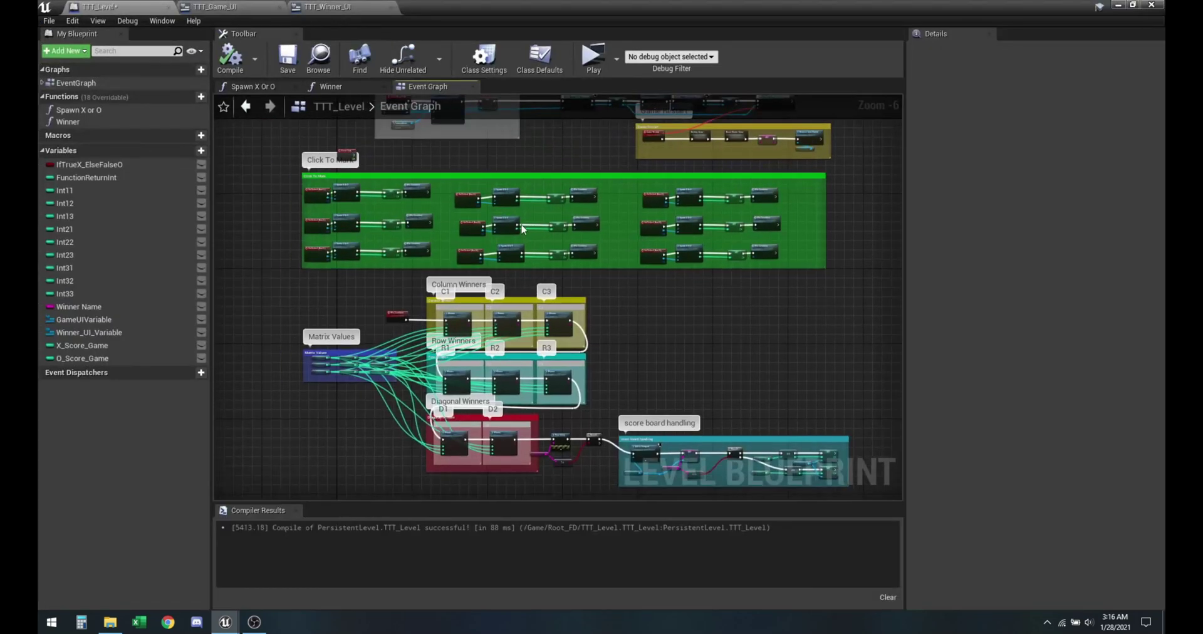
left_click(270, 86)
- Survey the Spawn X Or O graph nodes and inspect the IfTrueX_ElseFalseO variable
right_click_drag(441, 287, 504, 243)
scroll(502, 288, "down", 1)
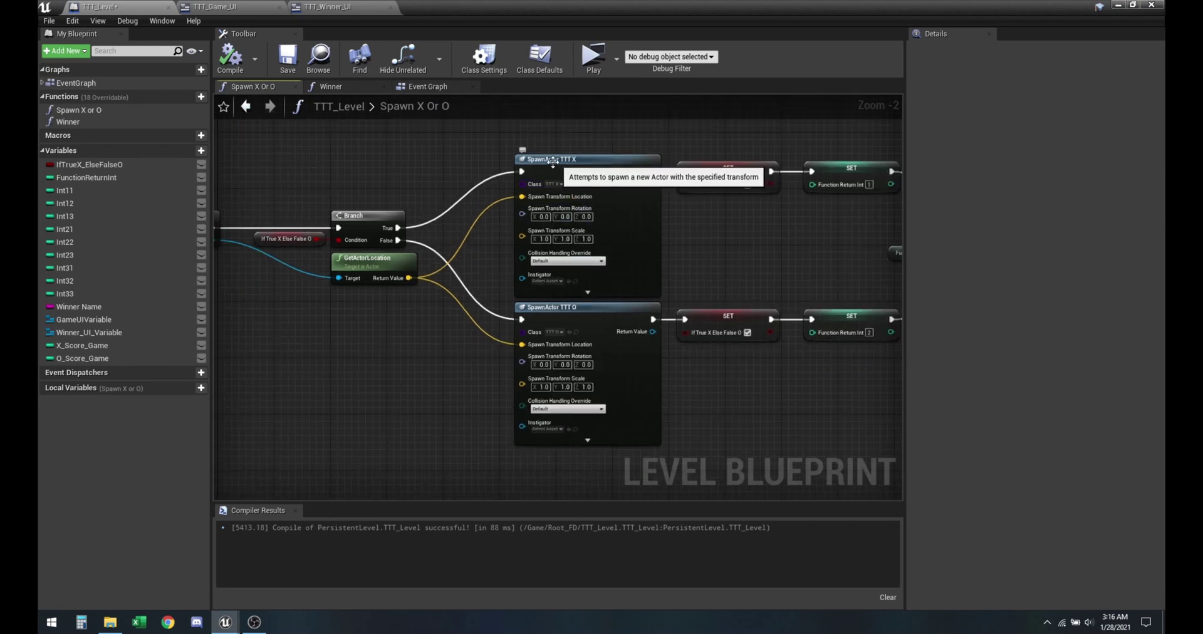
right_click_drag(427, 348, 507, 398)
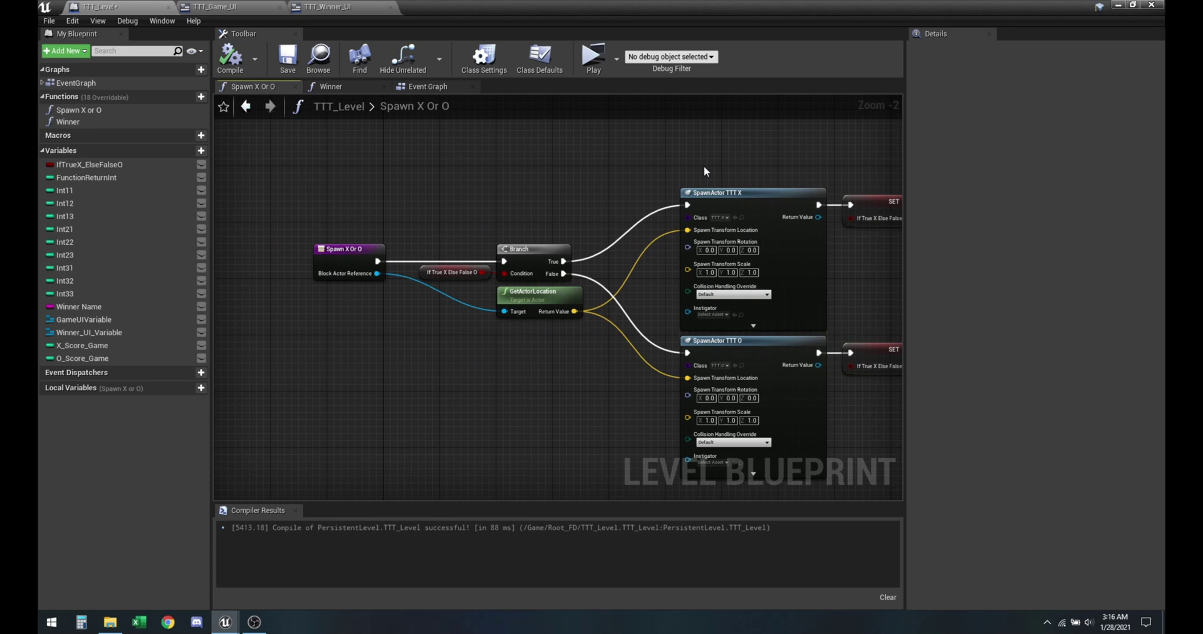
right_click_drag(767, 290, 585, 273)
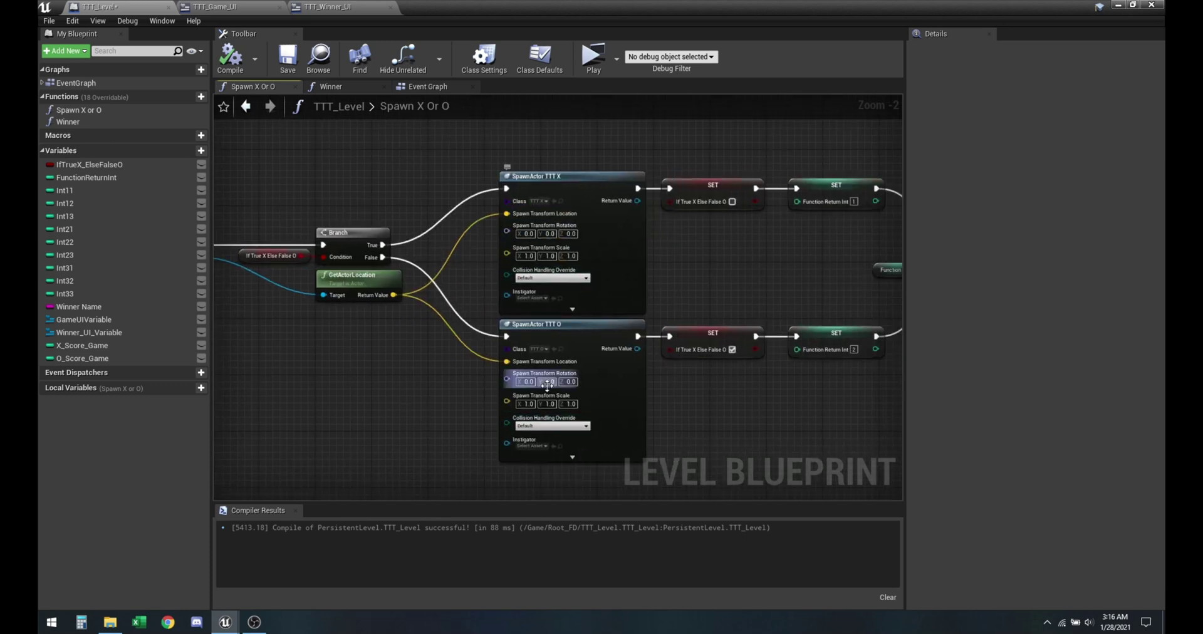
right_click_drag(380, 323, 556, 328)
left_click(86, 165)
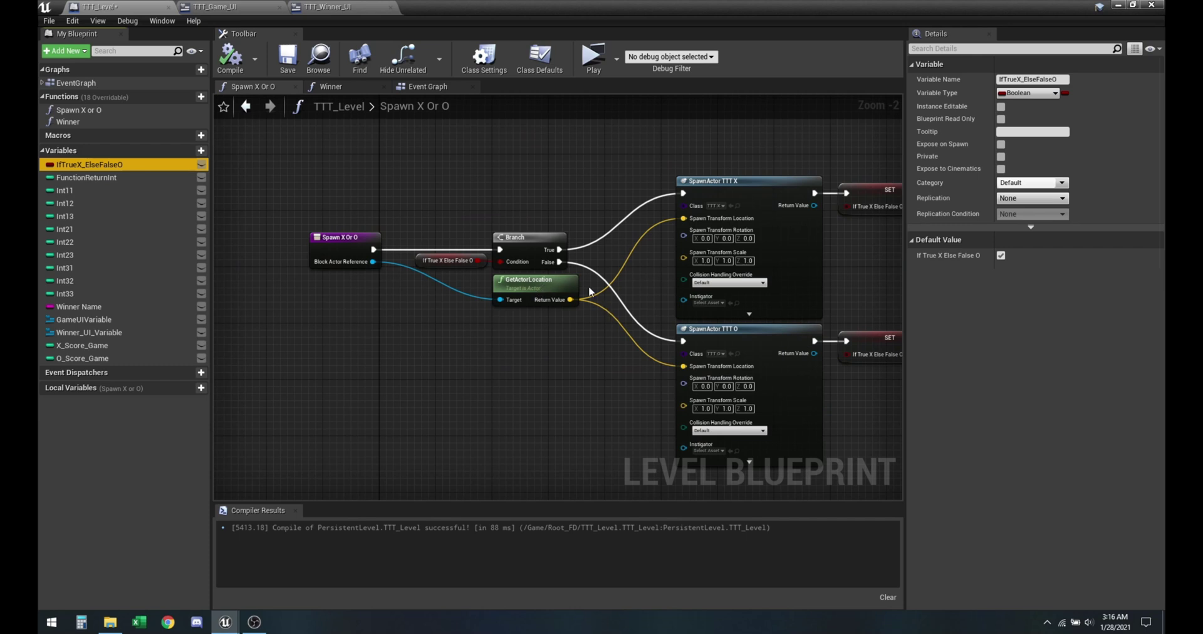
right_click_drag(589, 292, 458, 288)
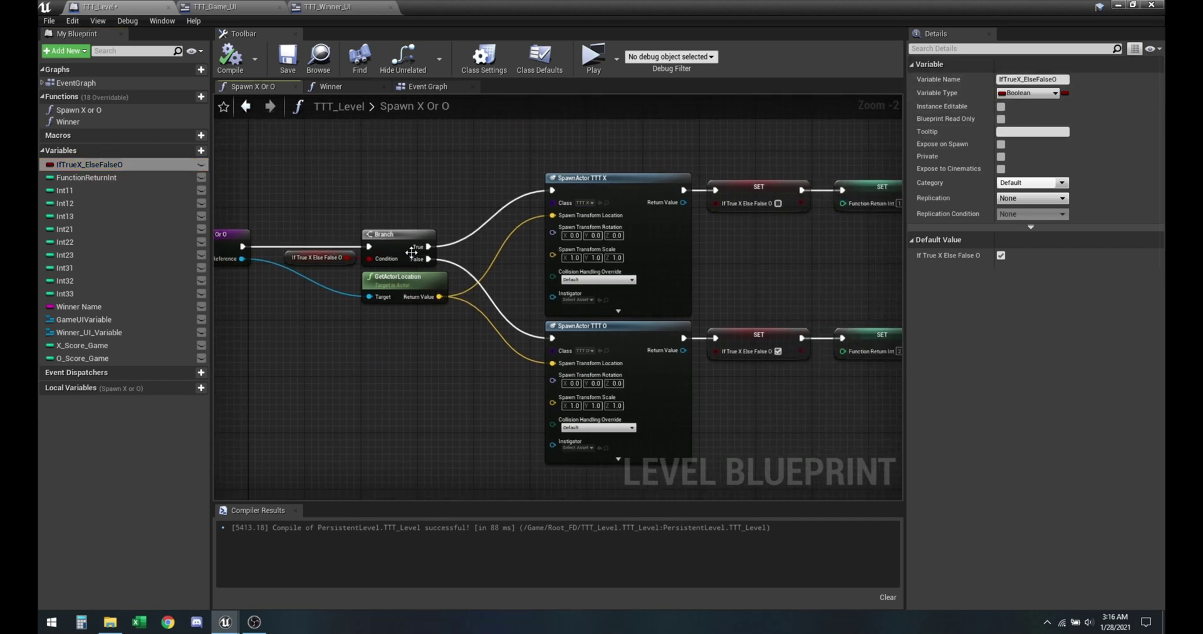
right_click_drag(458, 201, 610, 201)
- Move the entry, variable, Branch and GetActorLocation nodes left and float the blueprint window
left_click_drag(336, 209, 575, 357)
left_click_drag(567, 298, 383, 299)
left_click_drag(694, 12, 444, 117)
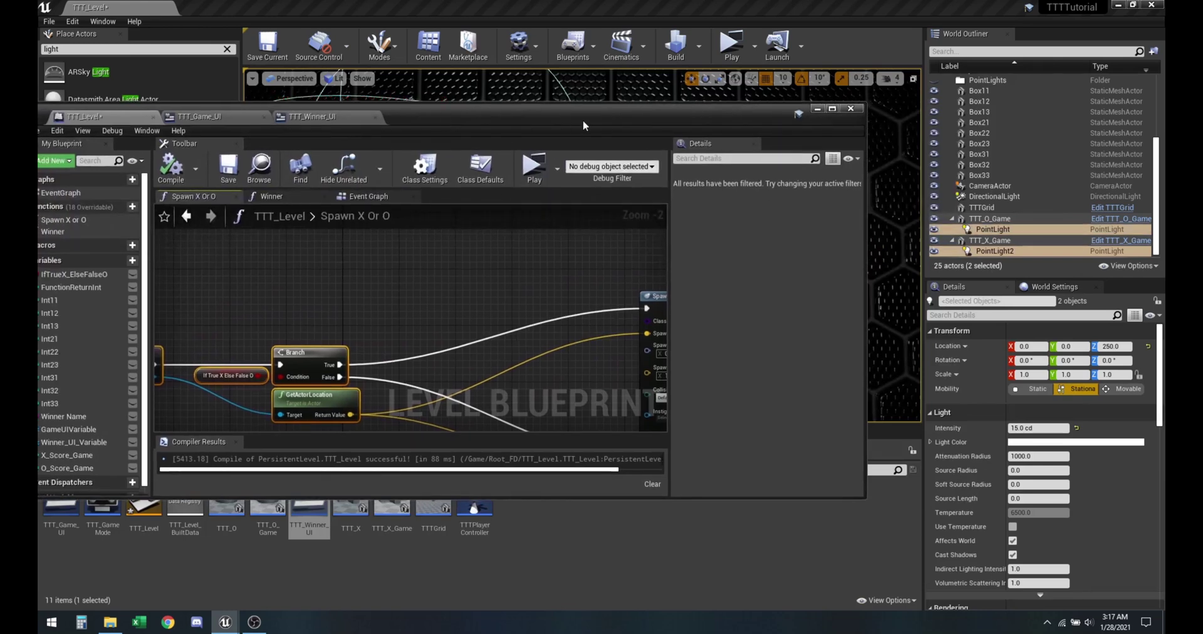
- Add a reference node for PointLight2 to the Spawn X Or O graph
left_click_drag(583, 119, 677, 96)
right_click(366, 293)
left_click(567, 250)
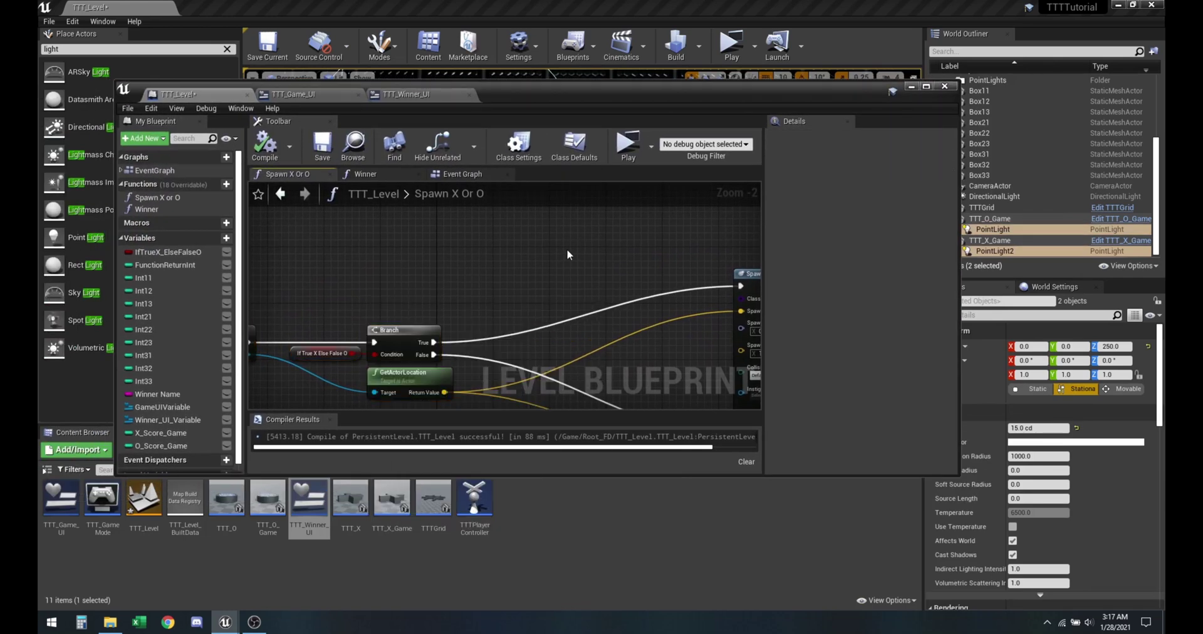
right_click(567, 263)
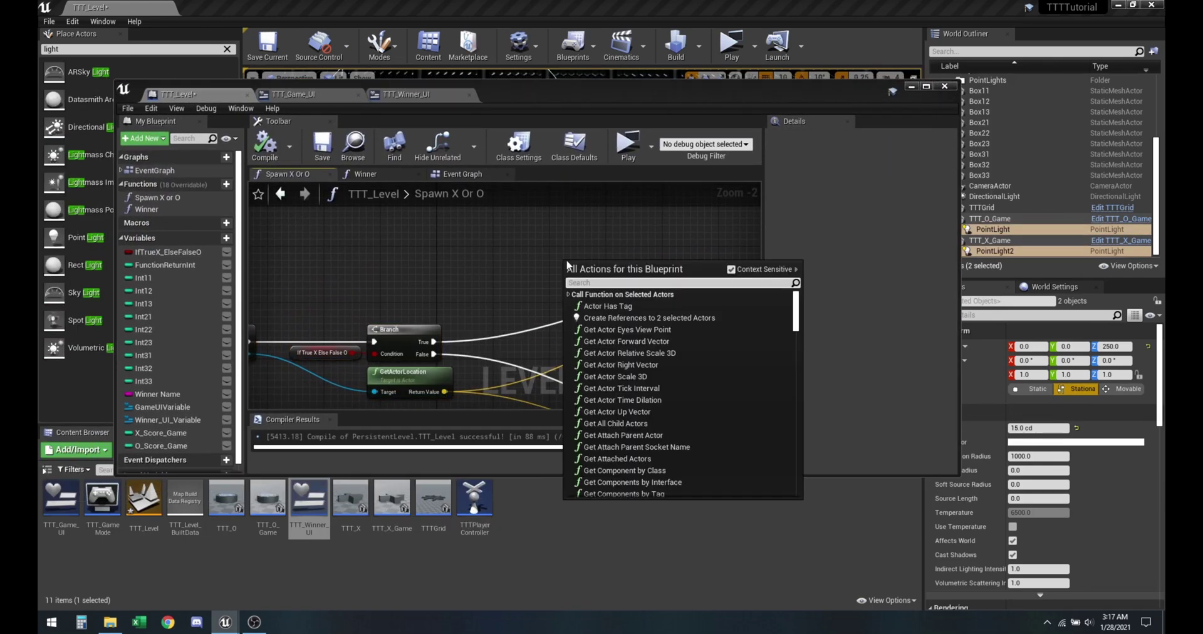
left_click(995, 250)
right_click(513, 291)
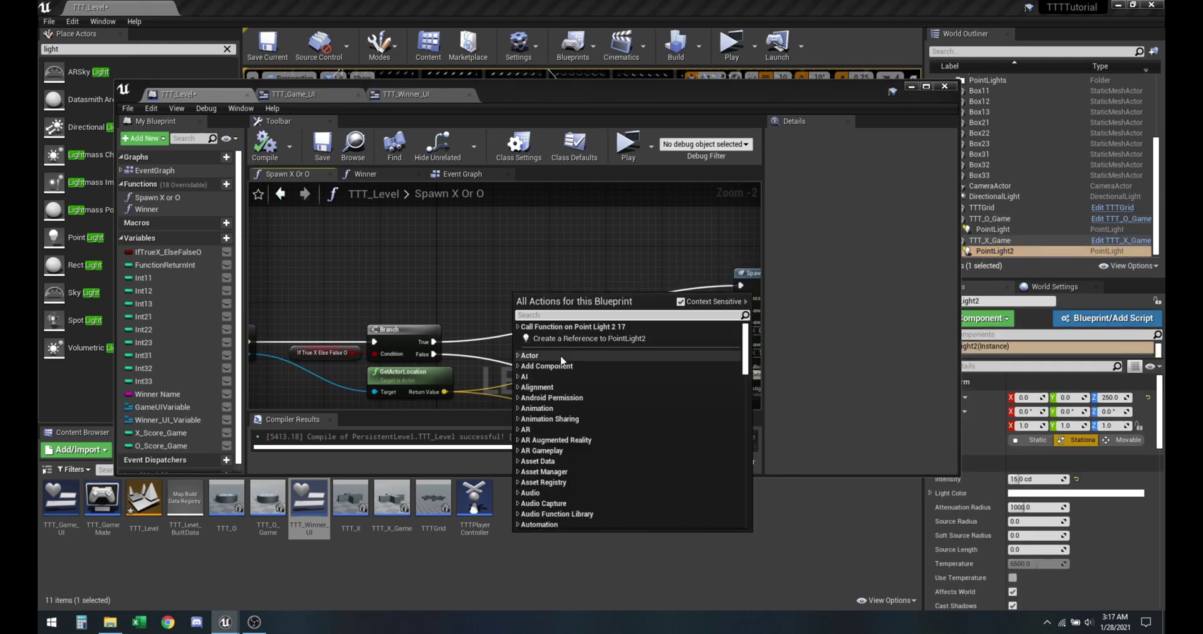
left_click(571, 337)
- Add a PointLight reference node, maximize the editor, and place PointLight2 below the Branch
left_click(1011, 231)
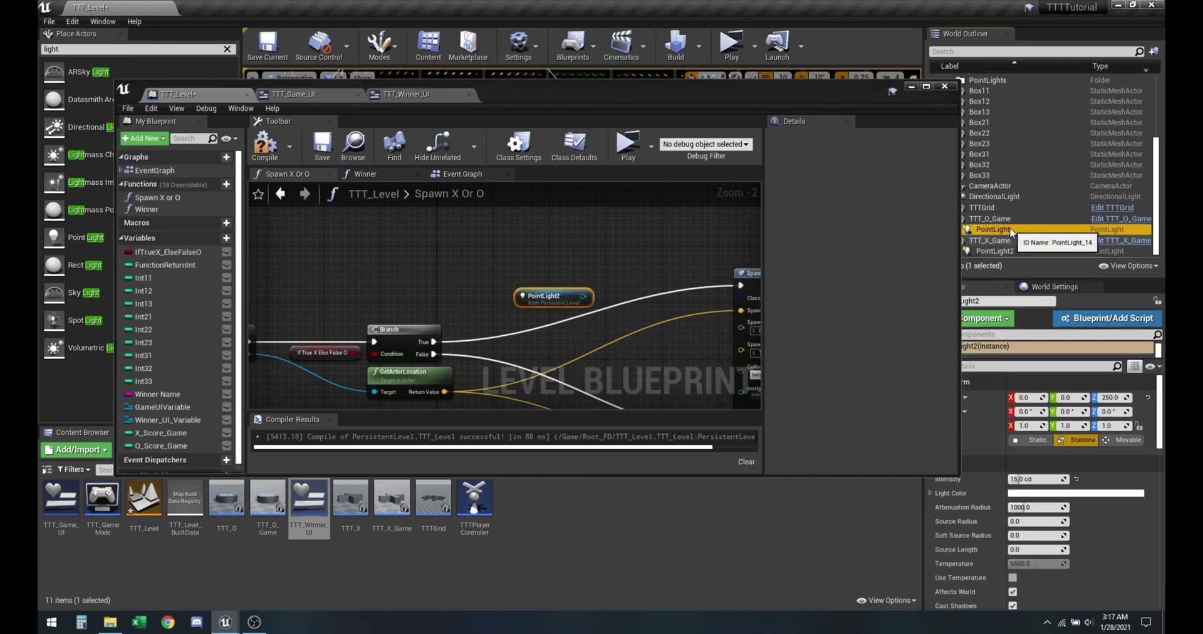
right_click(528, 253)
left_click(567, 299)
double_click(687, 103)
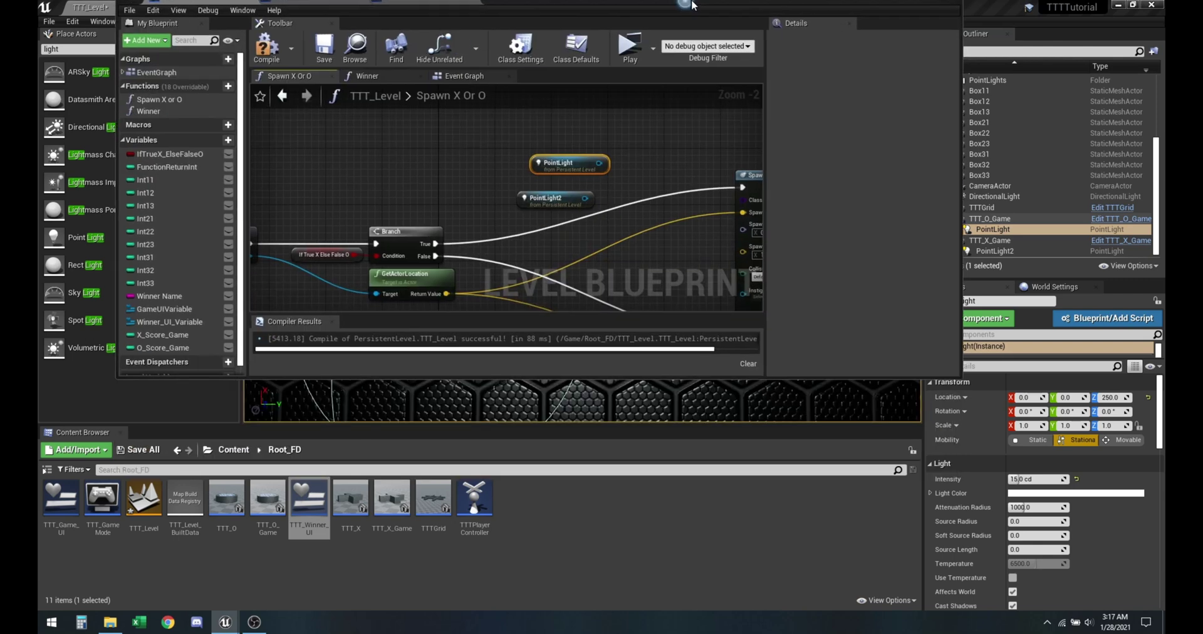
right_click_drag(525, 207, 595, 216)
left_click_drag(594, 215, 549, 447)
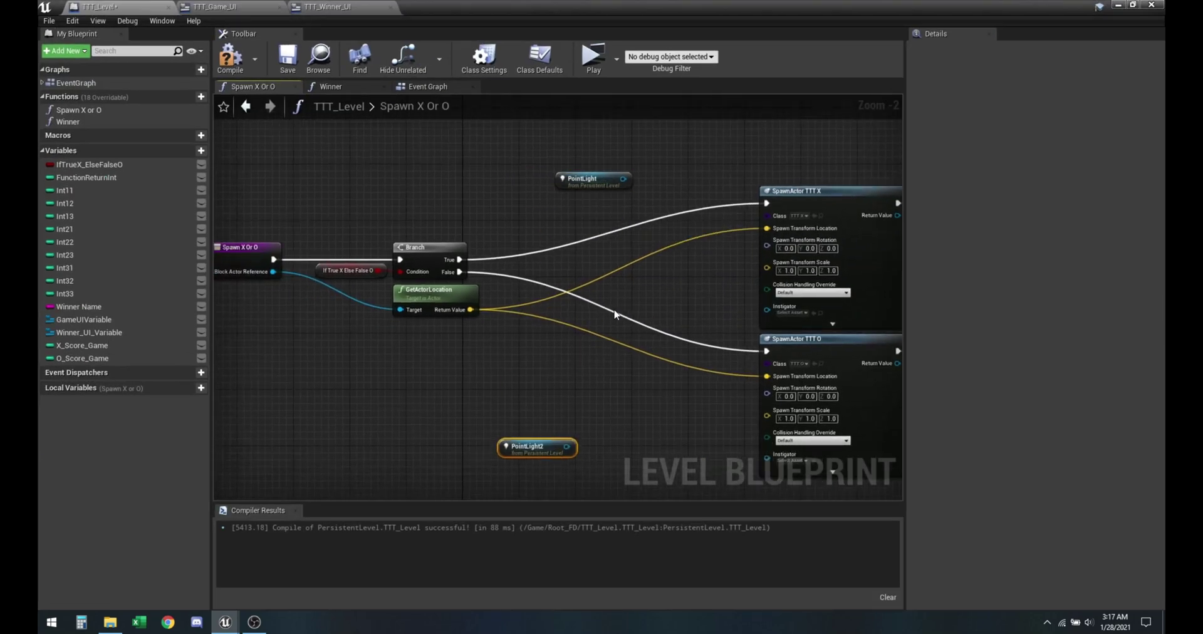
- Maximize the blueprint editor and rearrange the PointLight and PointLight2 reference nodes
left_click_drag(823, 6, 637, 101)
double_click(637, 101)
left_click_drag(561, 181, 546, 396)
left_click_drag(552, 449, 557, 210)
- Add a Set Actor Hidden In Game node off the Branch True output, searching without context sensitivity
left_click_drag(460, 260, 525, 167)
type("s")
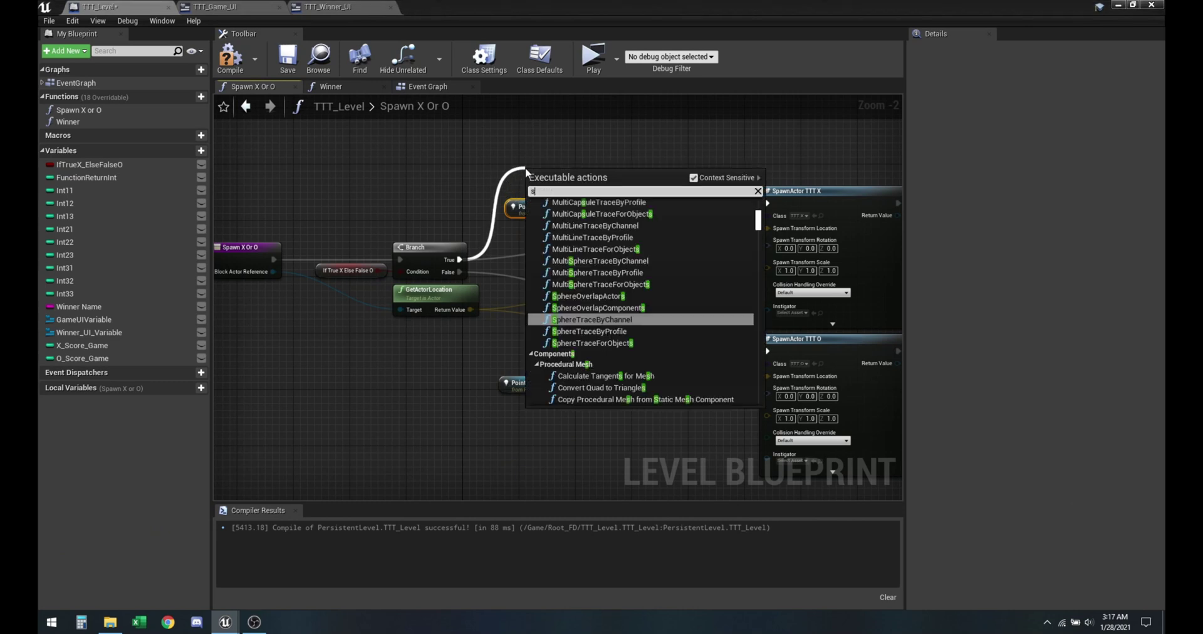
type("et hidden in game")
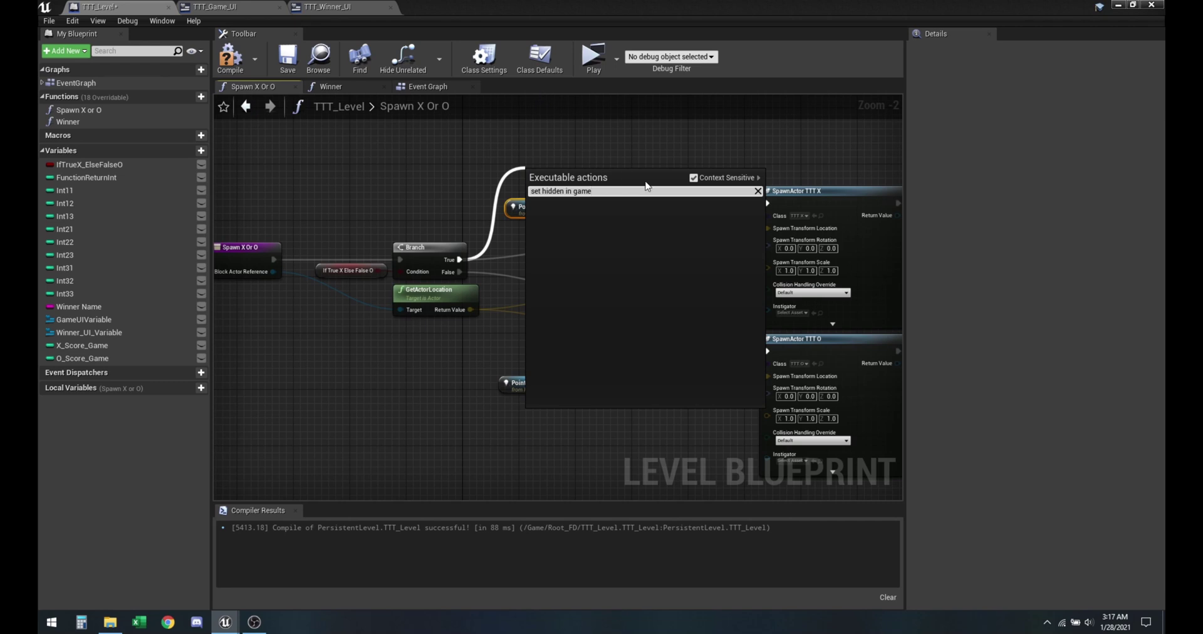
left_click(694, 178)
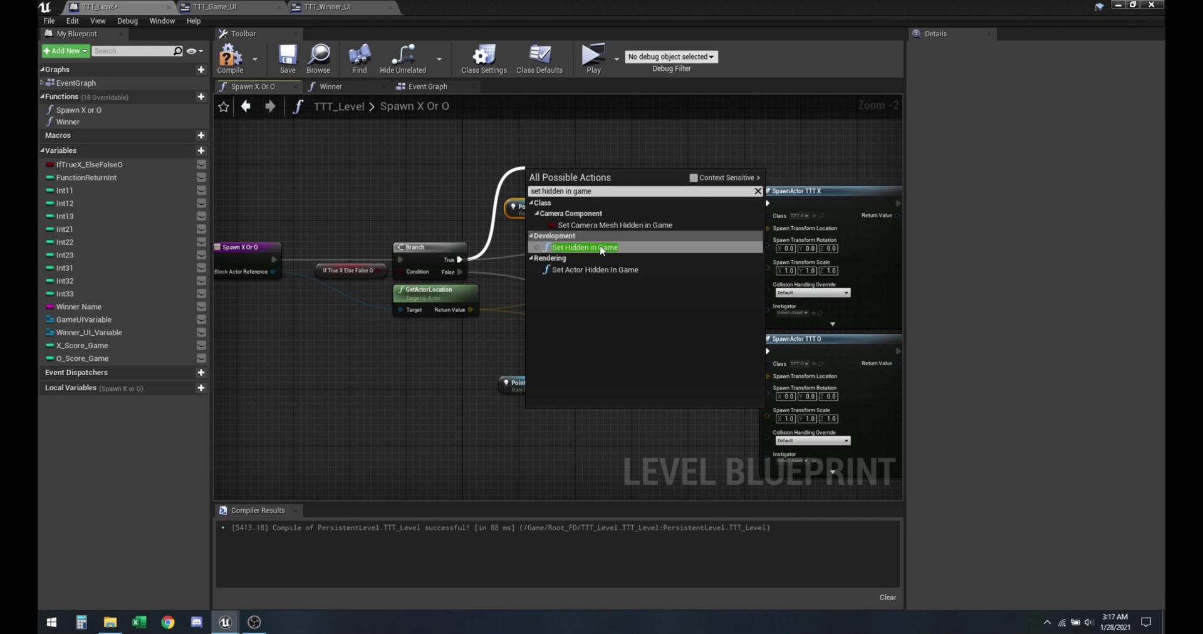
left_click(595, 270)
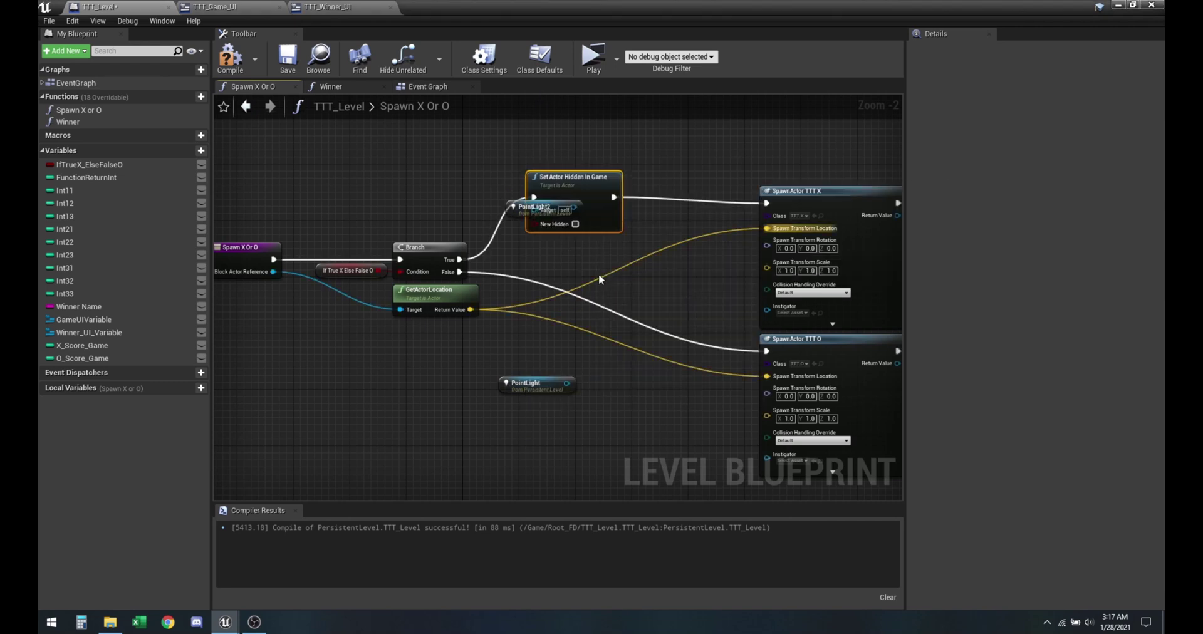
left_click_drag(572, 256, 547, 263)
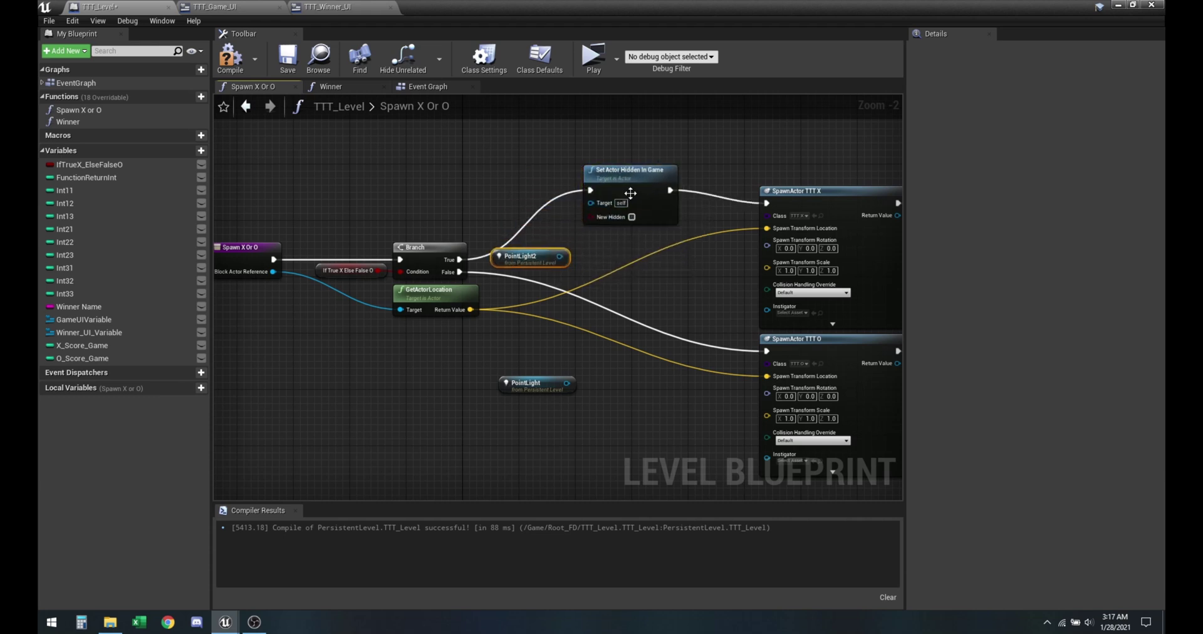
left_click_drag(630, 192, 574, 200)
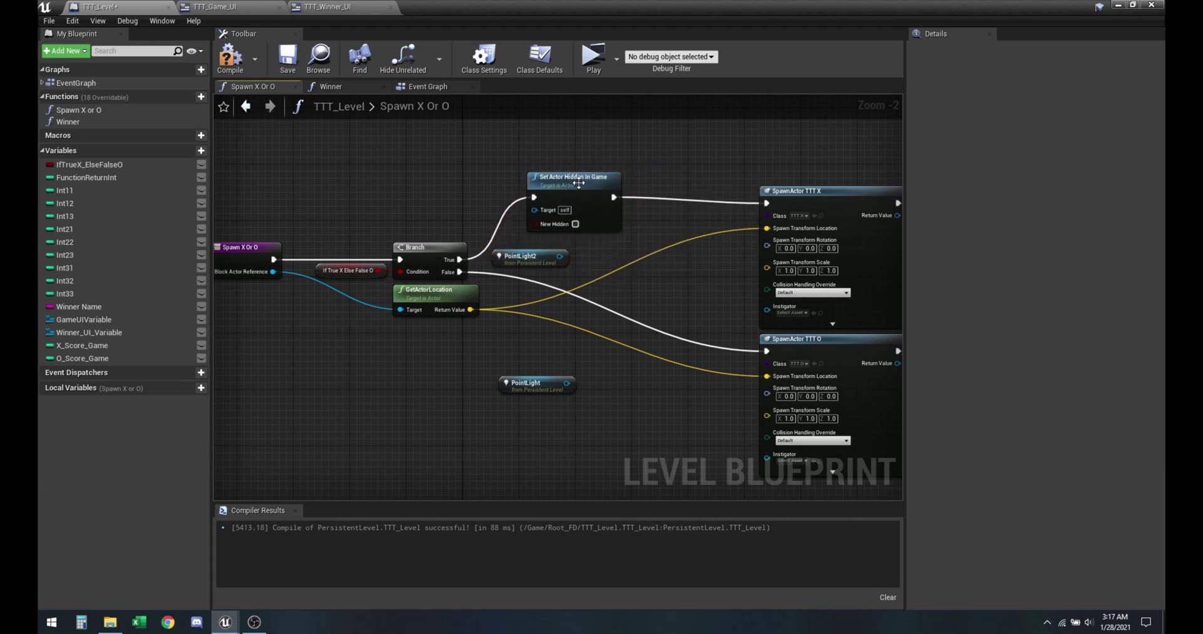
- Copy it into four hide nodes, chain them in pairs from True and False, linking the upper pair to SpawnActor TTT X
key("ctrl+c")
key("ctrl+v")
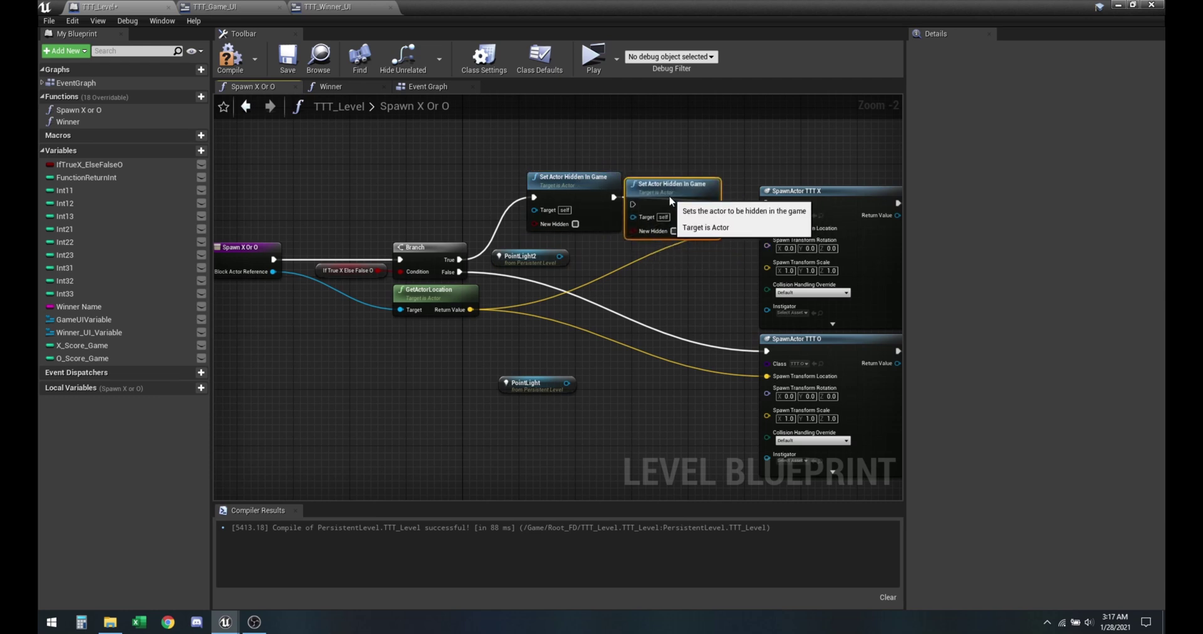
left_click_drag(671, 201, 581, 301)
key("ctrl+v")
key("ctrl+v")
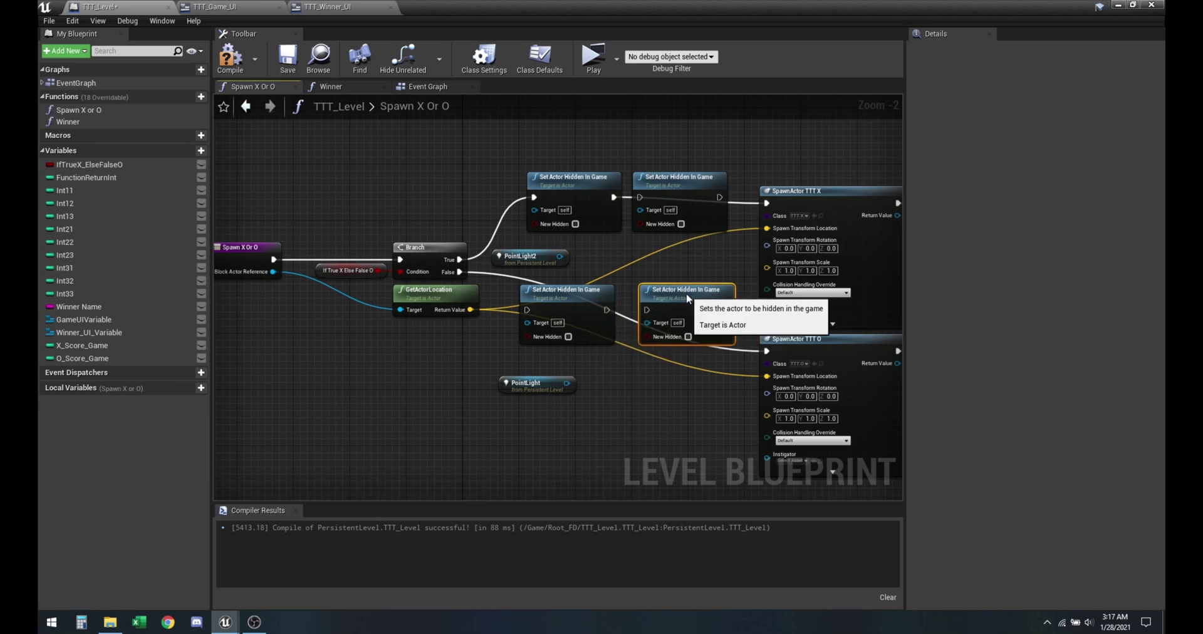
left_click_drag(459, 272, 528, 310)
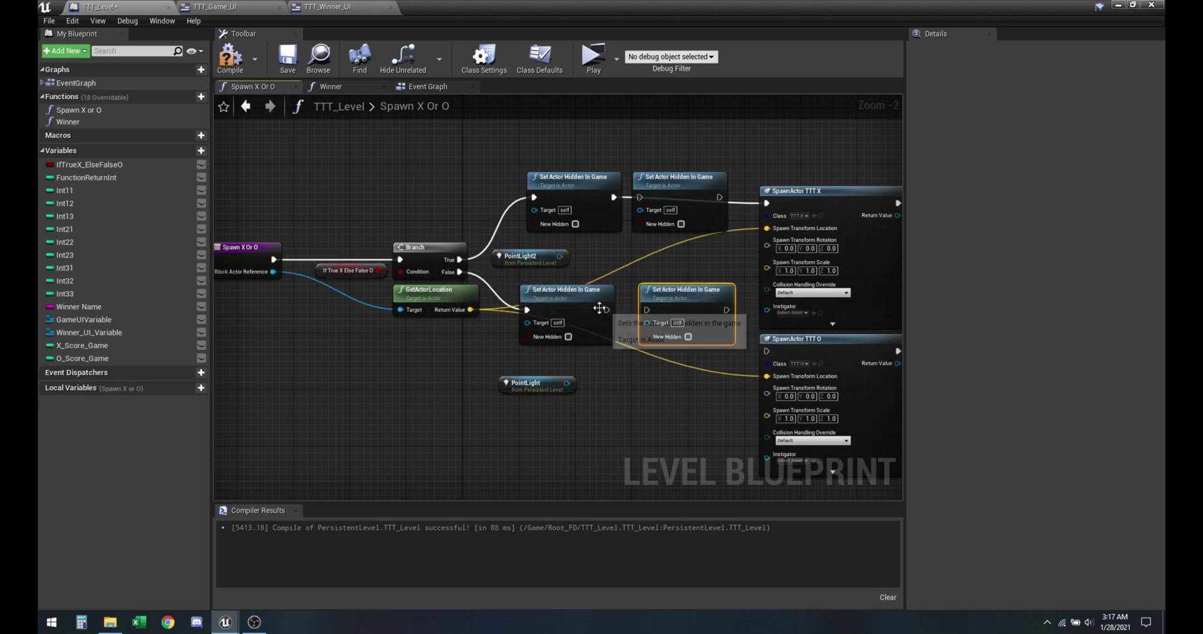
left_click_drag(605, 310, 647, 309)
left_click_drag(615, 198, 646, 197)
left_click_drag(720, 198, 766, 203)
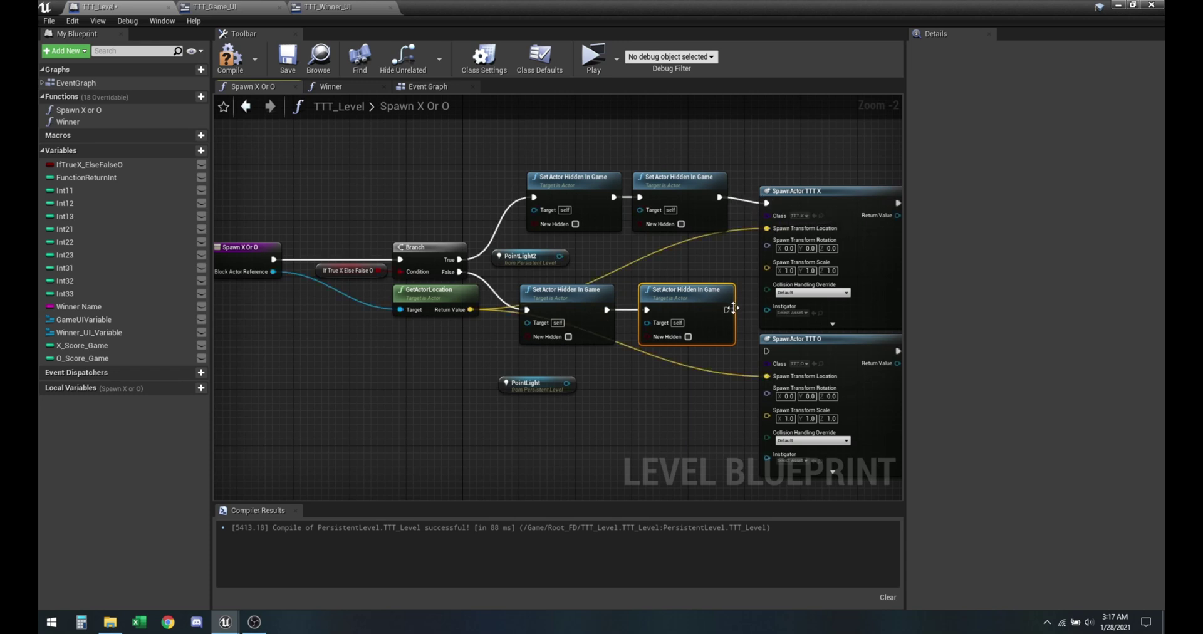
- Link the lower chain to SpawnActor TTT O; target the upper pair at PointLight2 and PointLight, hiding PointLight
left_click_drag(726, 310, 767, 353)
left_click_drag(560, 257, 541, 211)
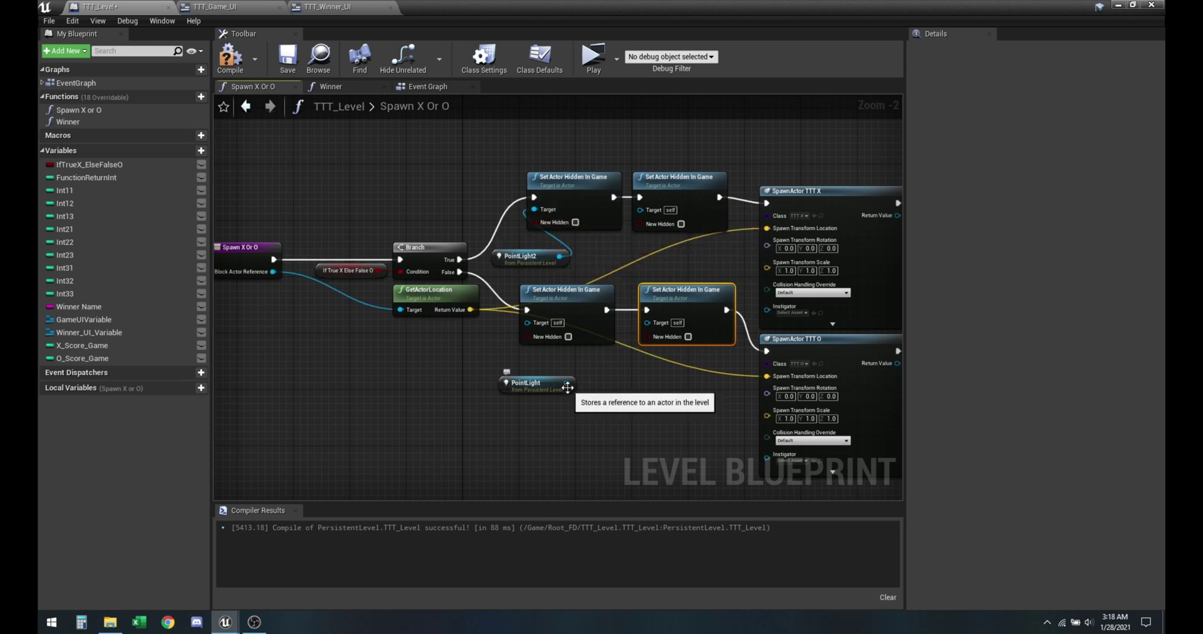
left_click_drag(567, 383, 640, 209)
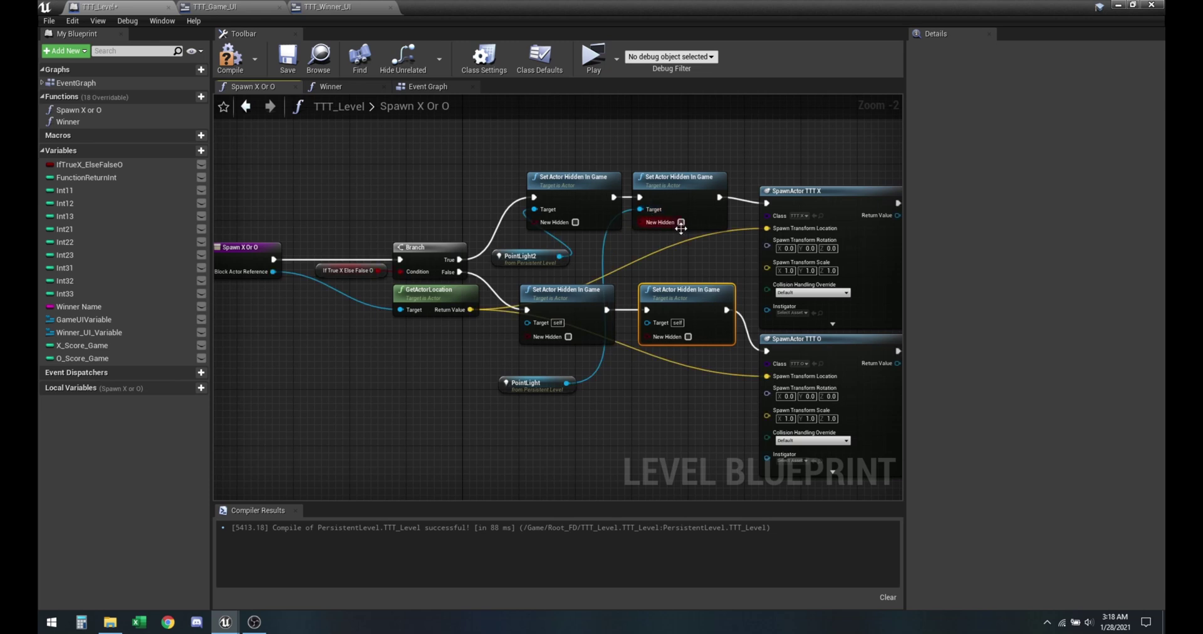
left_click(681, 223)
- Target the lower pair at PointLight and PointLight2, hide PointLight2, and compile
left_click_drag(564, 261, 648, 322)
left_click_drag(565, 382, 527, 322)
left_click(688, 335)
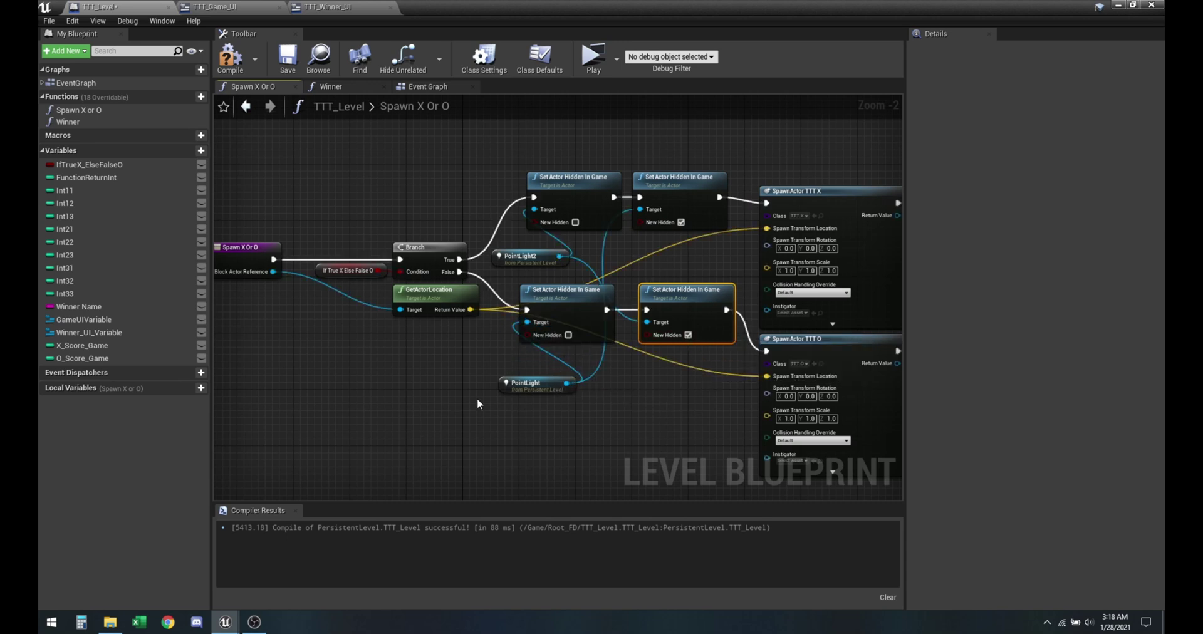
left_click_drag(565, 383, 558, 369)
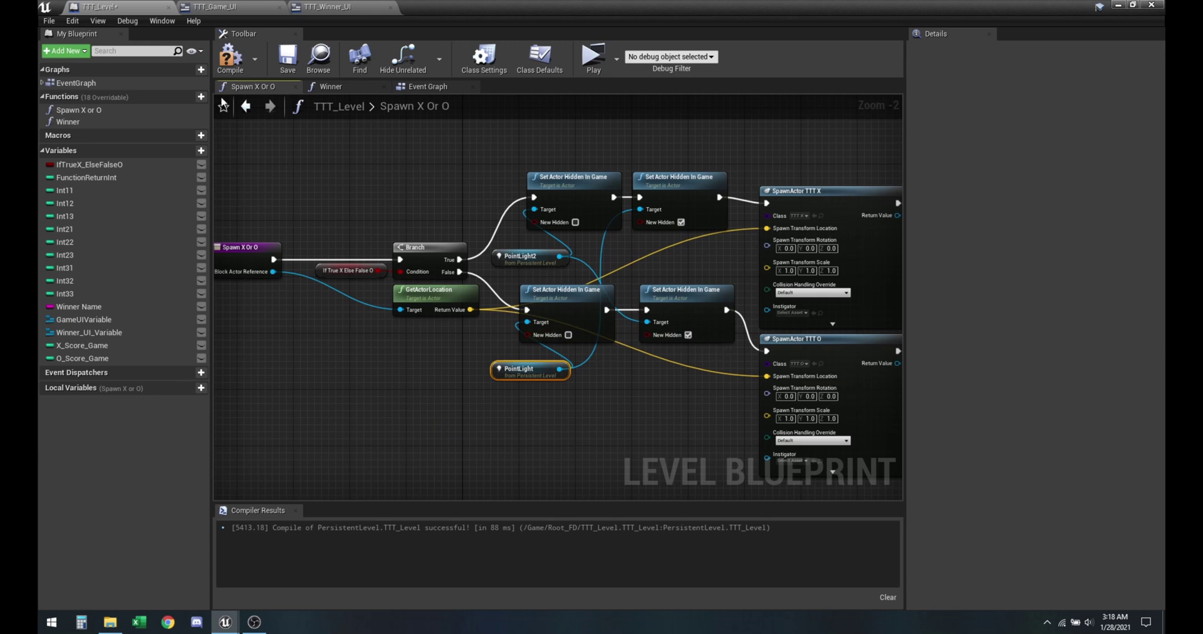
left_click(230, 57)
- Save the blueprint, tick Actor Hidden In Game on both point lights, and start Play
left_click(288, 57)
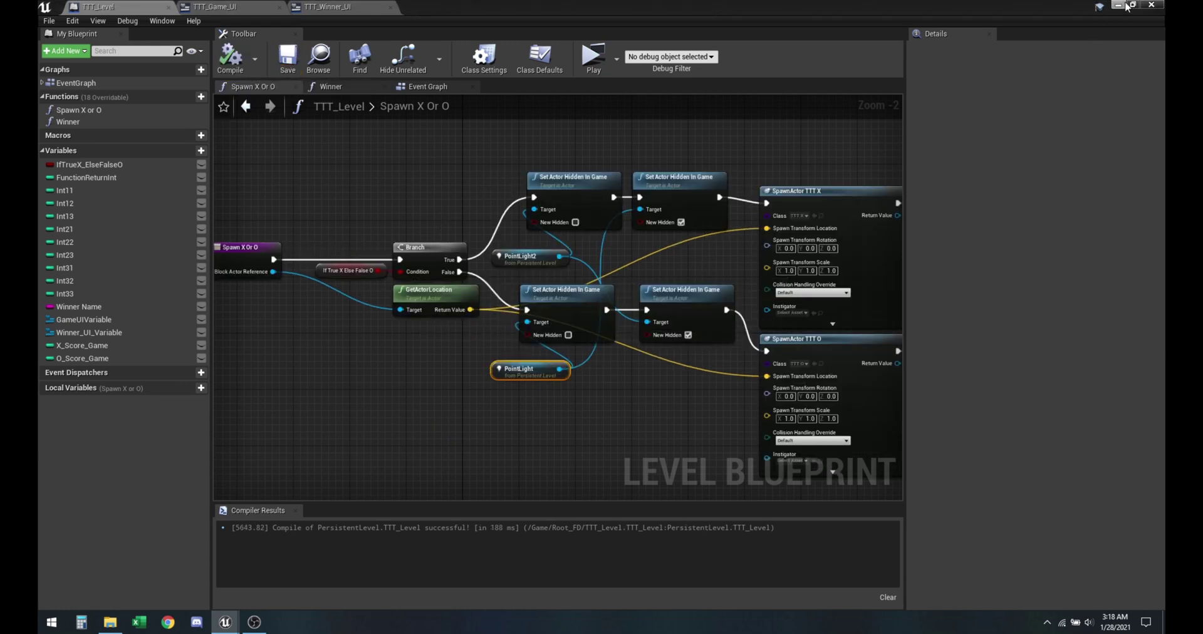
left_click(1120, 5)
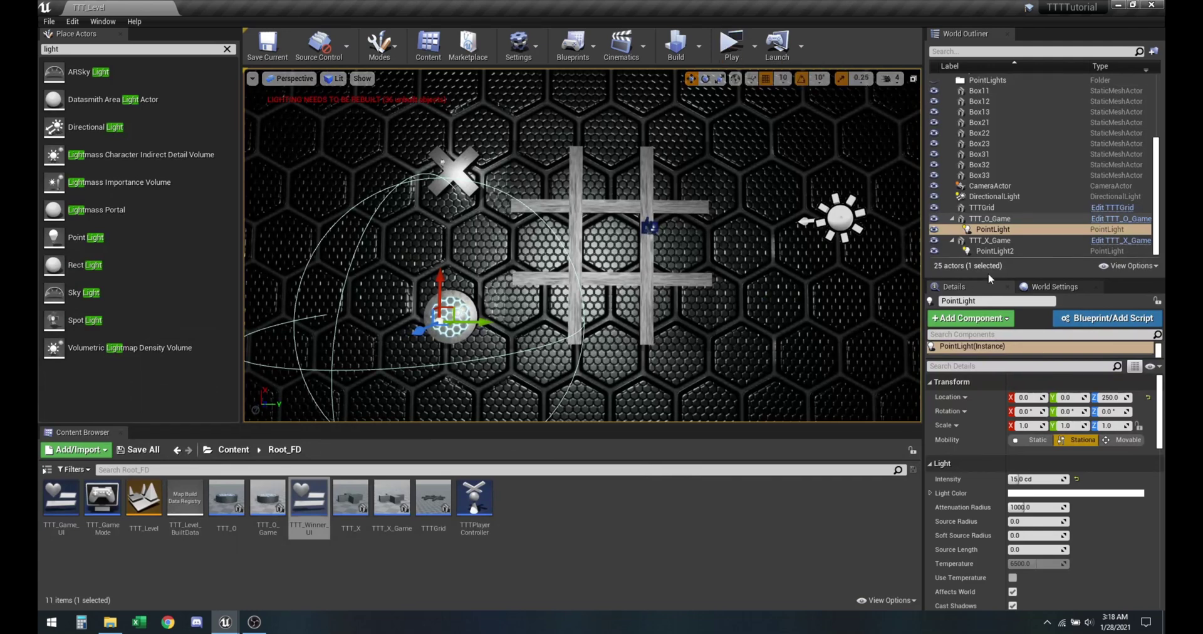
left_click(1006, 250, "ctrl")
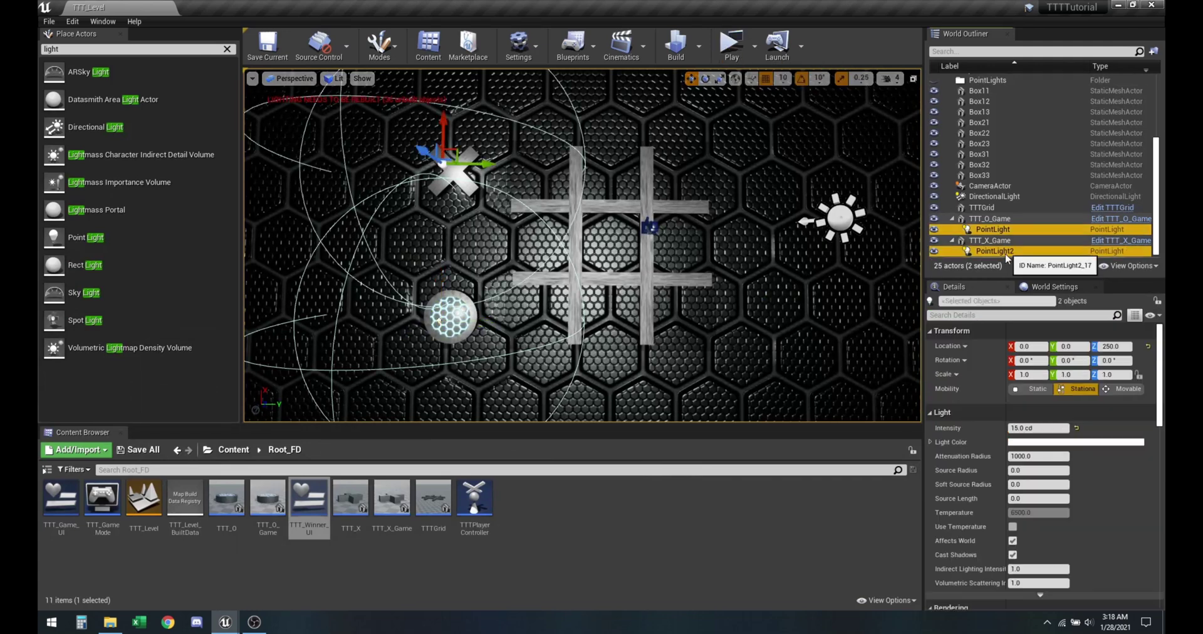
left_click(966, 316)
type("hi")
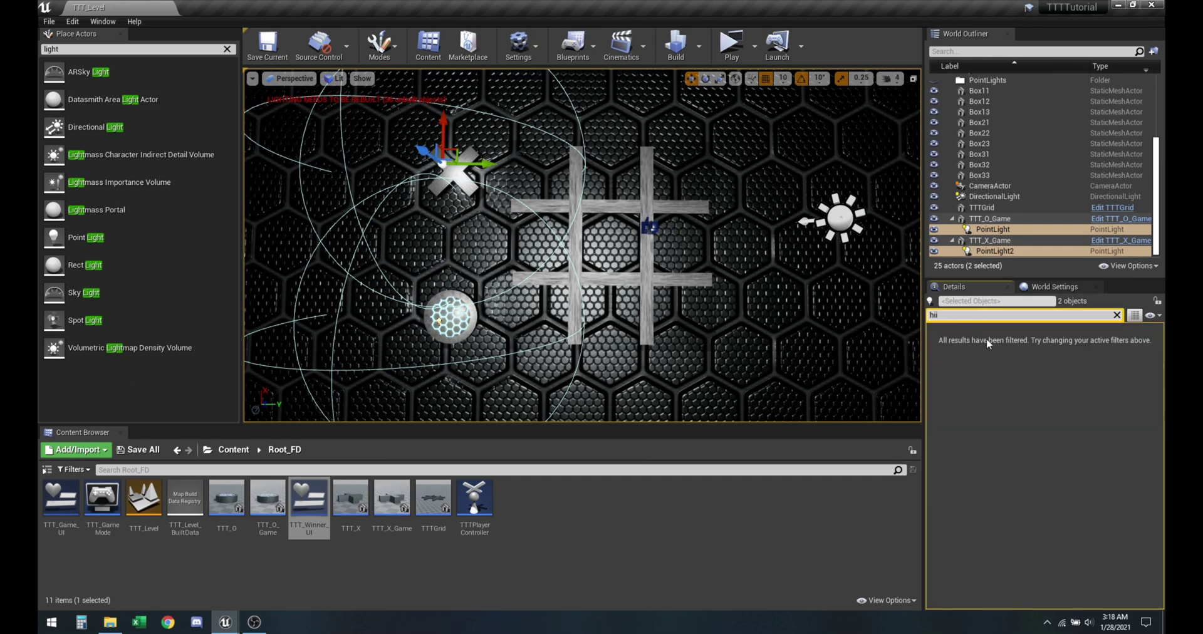
key("BackSpace")
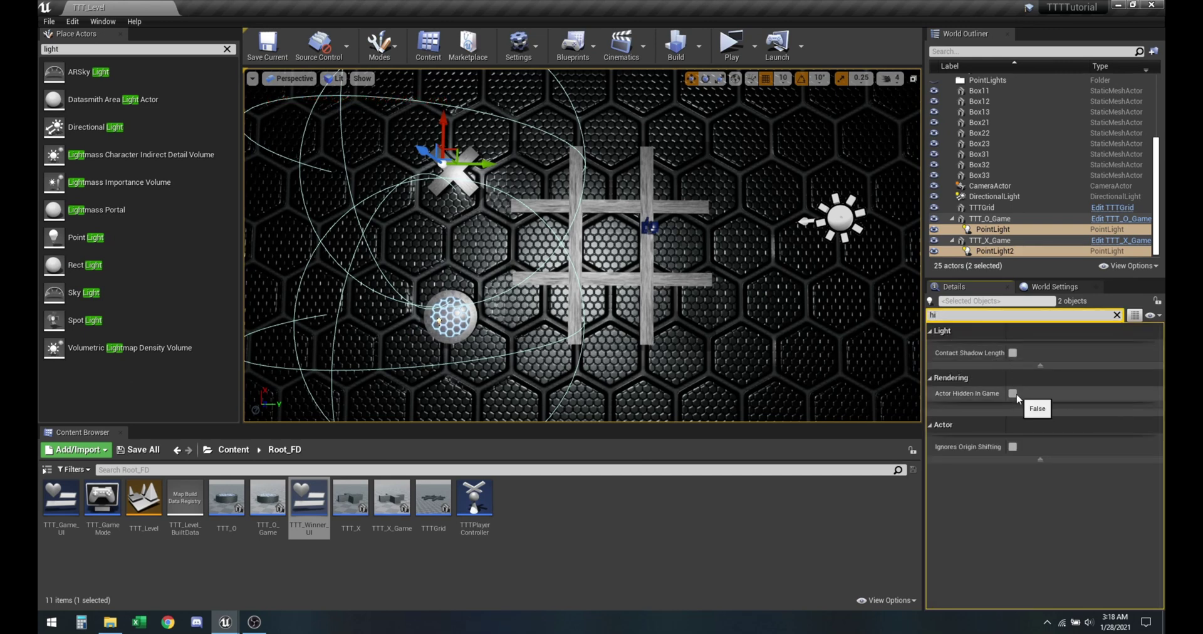
left_click(1014, 395)
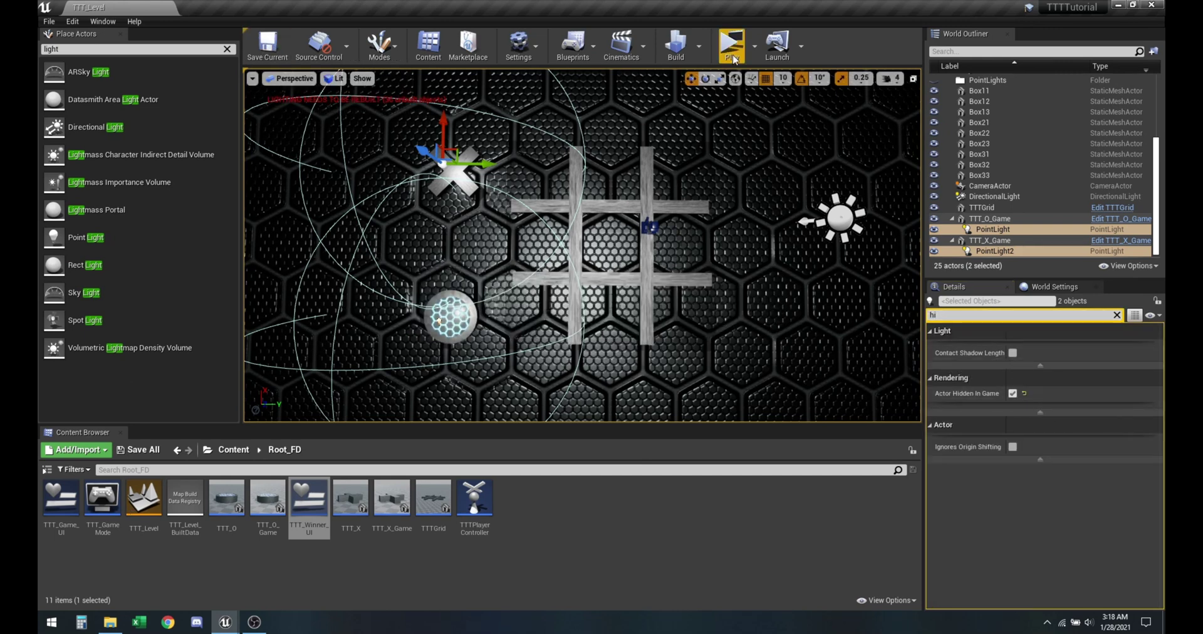
left_click(734, 60)
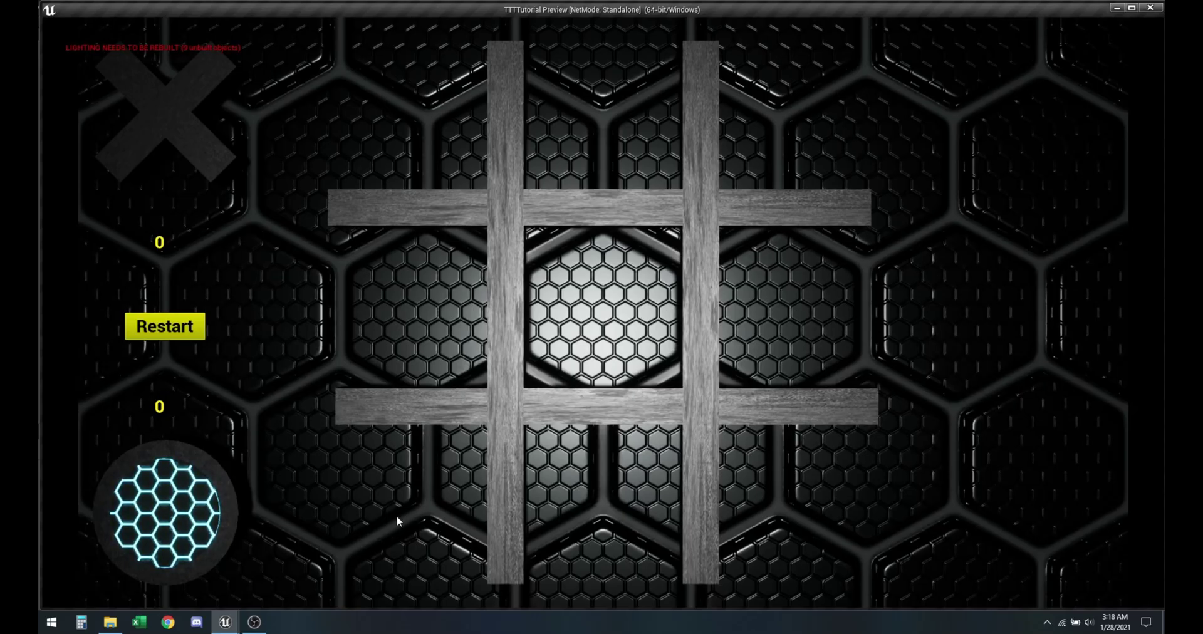
- Play X top-left, O centre, X bottom-left, O middle-left, X top-middle, O middle-right, X top-right, then Restart
left_click(400, 130)
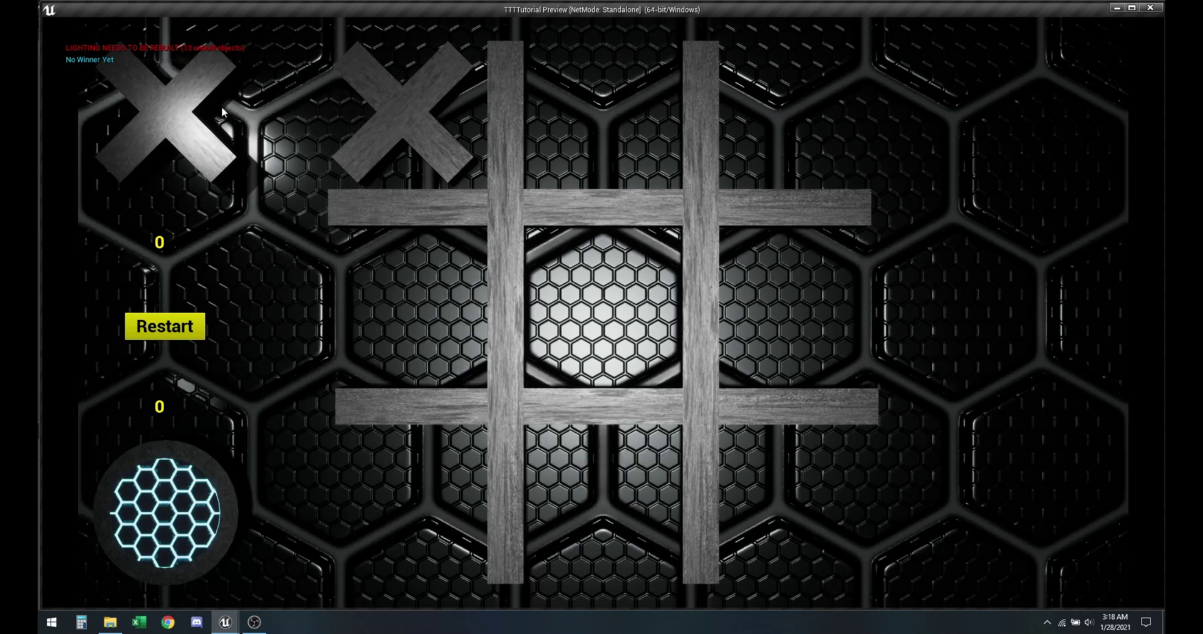
left_click(575, 299)
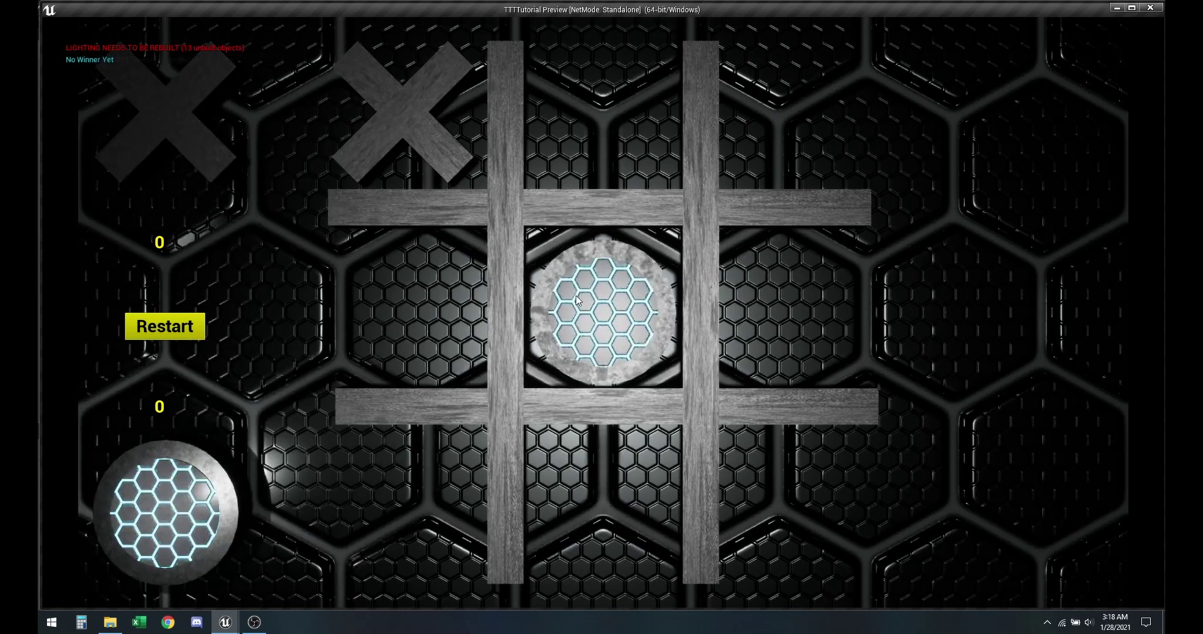
left_click(415, 511)
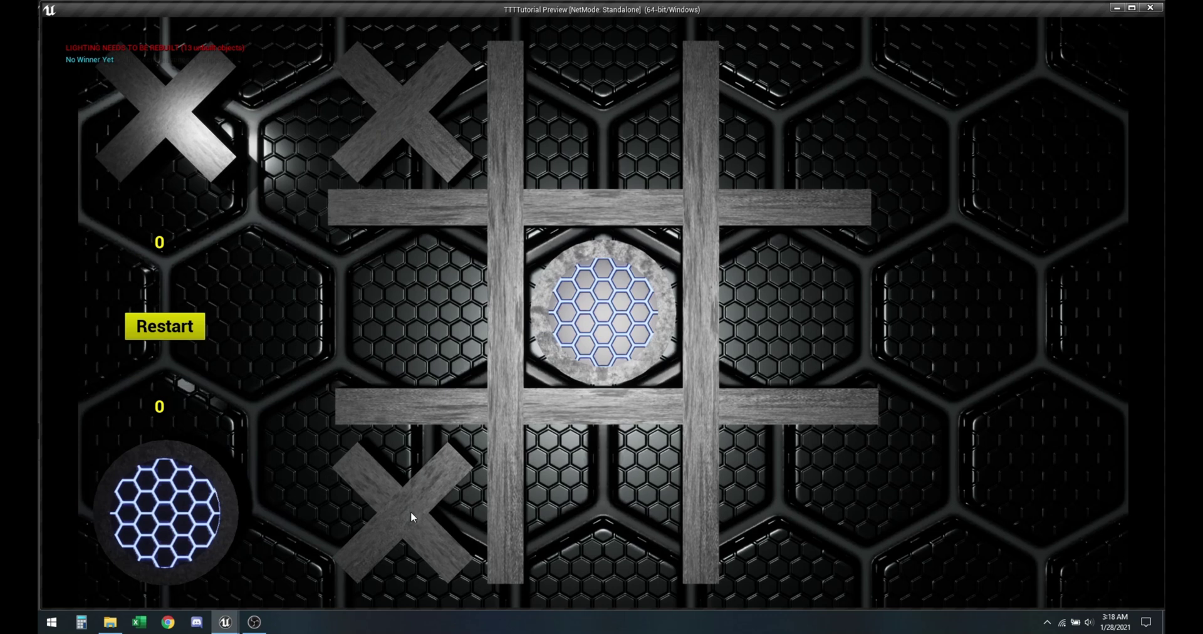
left_click(416, 283)
left_click(637, 156)
left_click(796, 301)
left_click(801, 161)
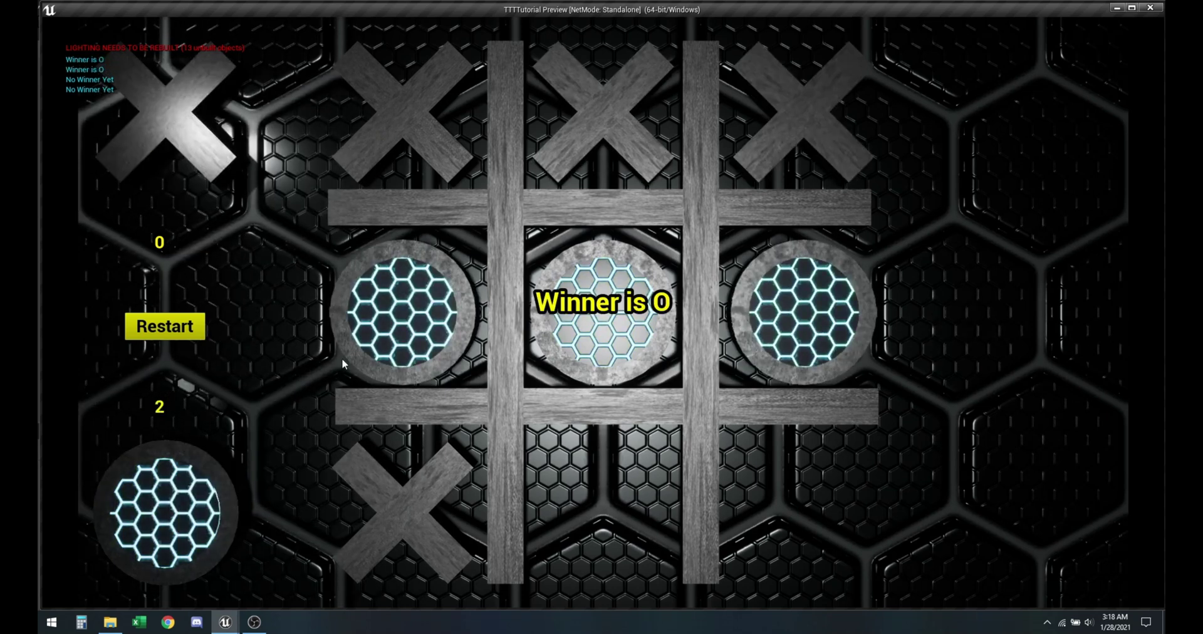
left_click(200, 337)
- Exit the playtest, close the Message Log, and return to the Level Blueprint
key("Escape")
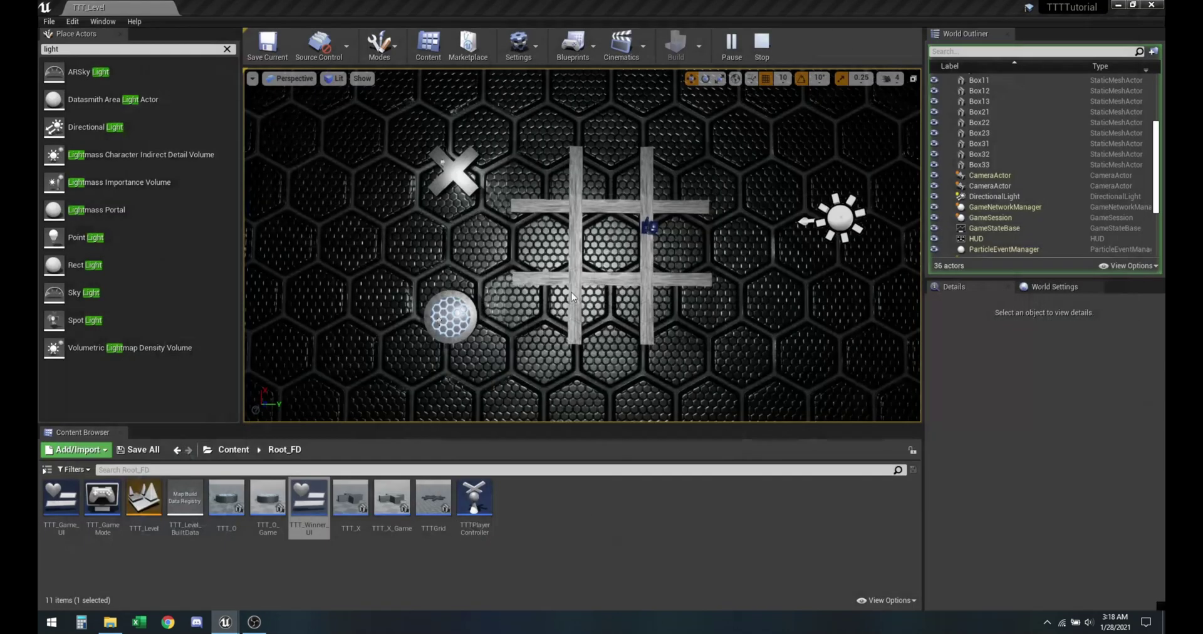
left_click(885, 205)
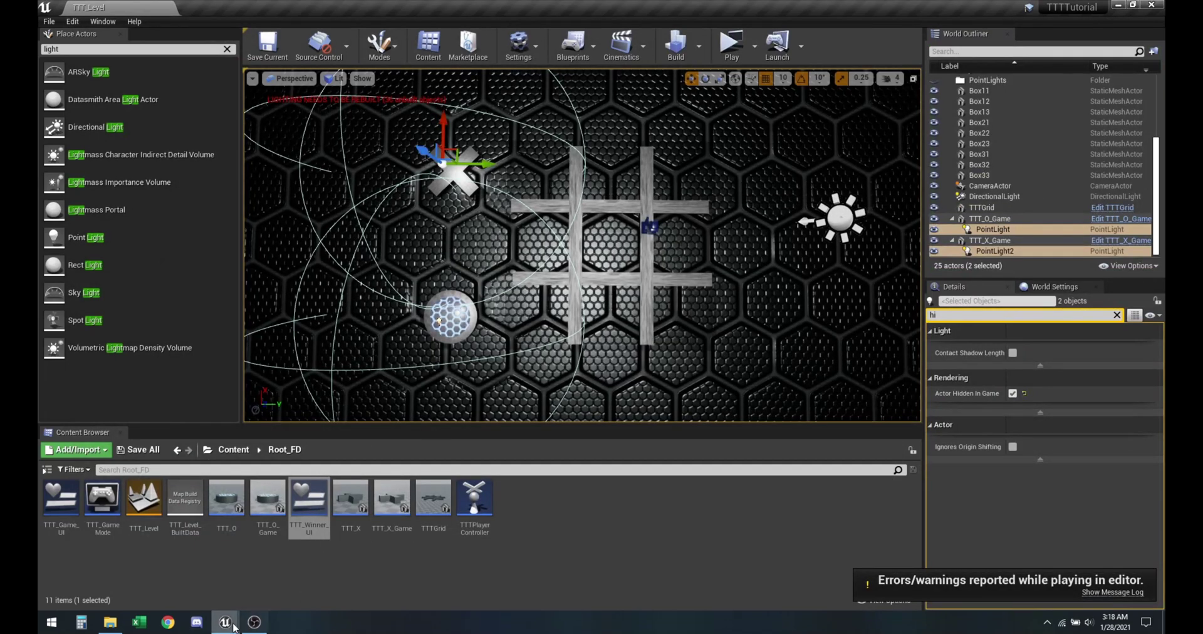
left_click(288, 567)
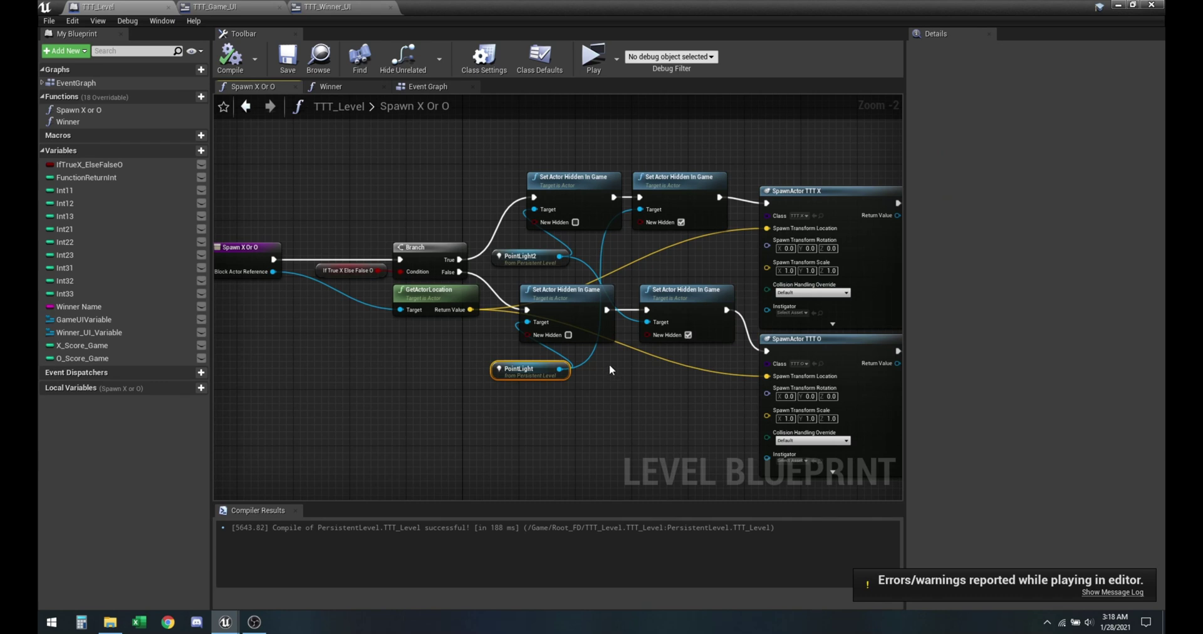
- Set the left hide nodes to hide and the right ones to show their lights, then compile and save
left_click(569, 335)
left_click(576, 222)
left_click(682, 222)
left_click(688, 336)
left_click(230, 58)
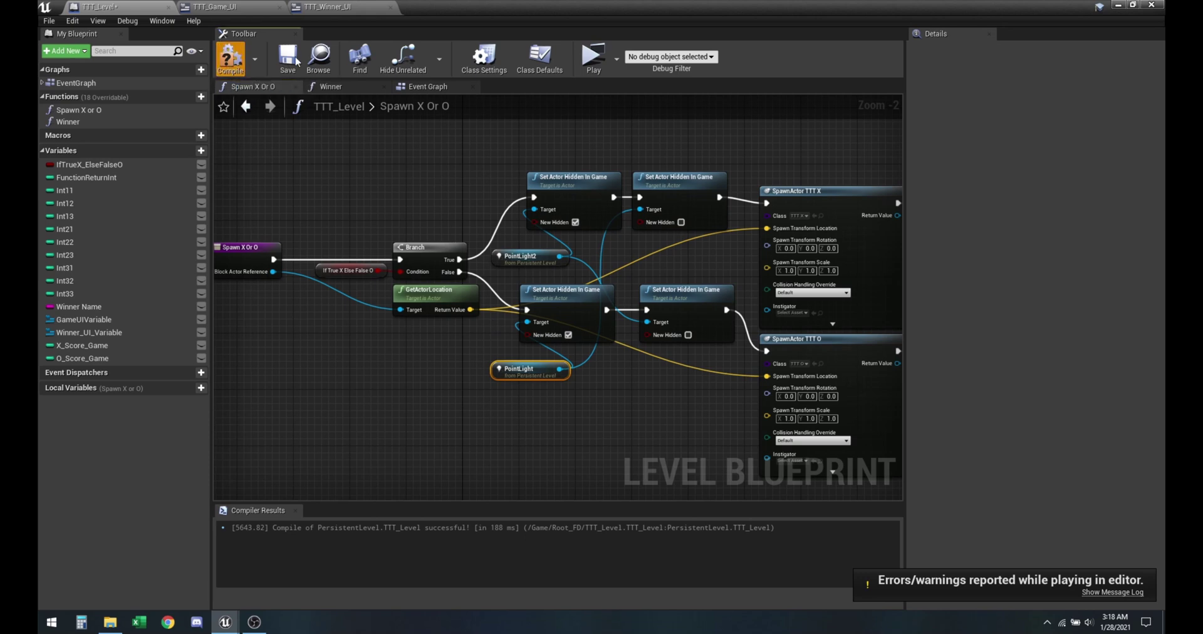
key("ctrl+s")
key("alt+Tab")
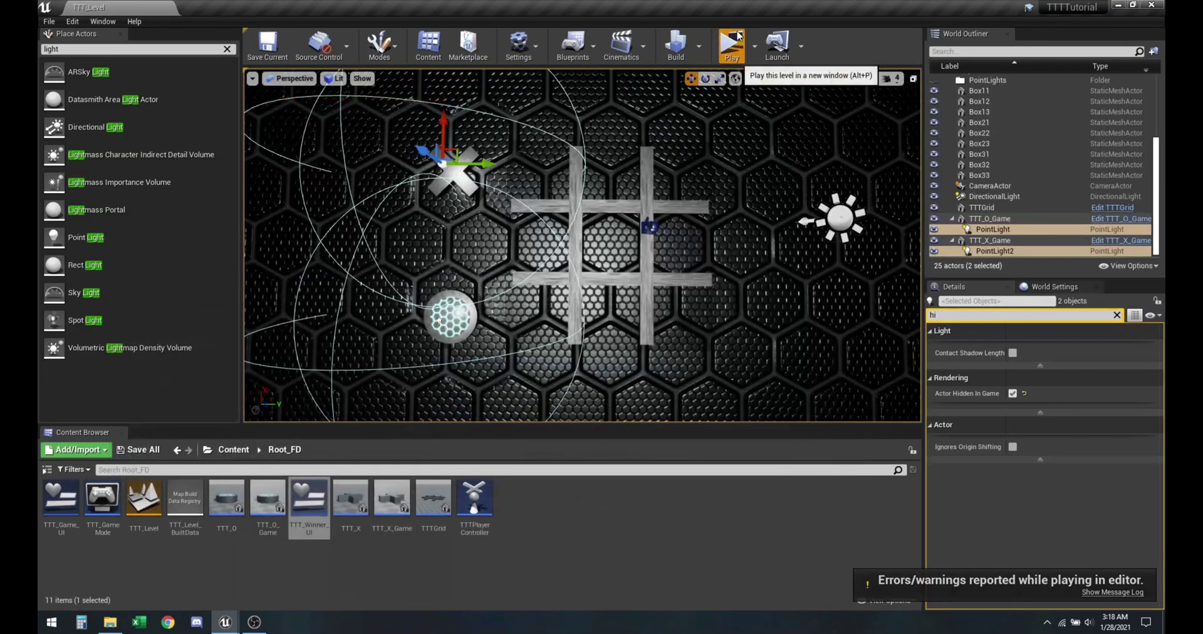
- Start the playtest and play a round where O wins along the bottom row
left_click(732, 46)
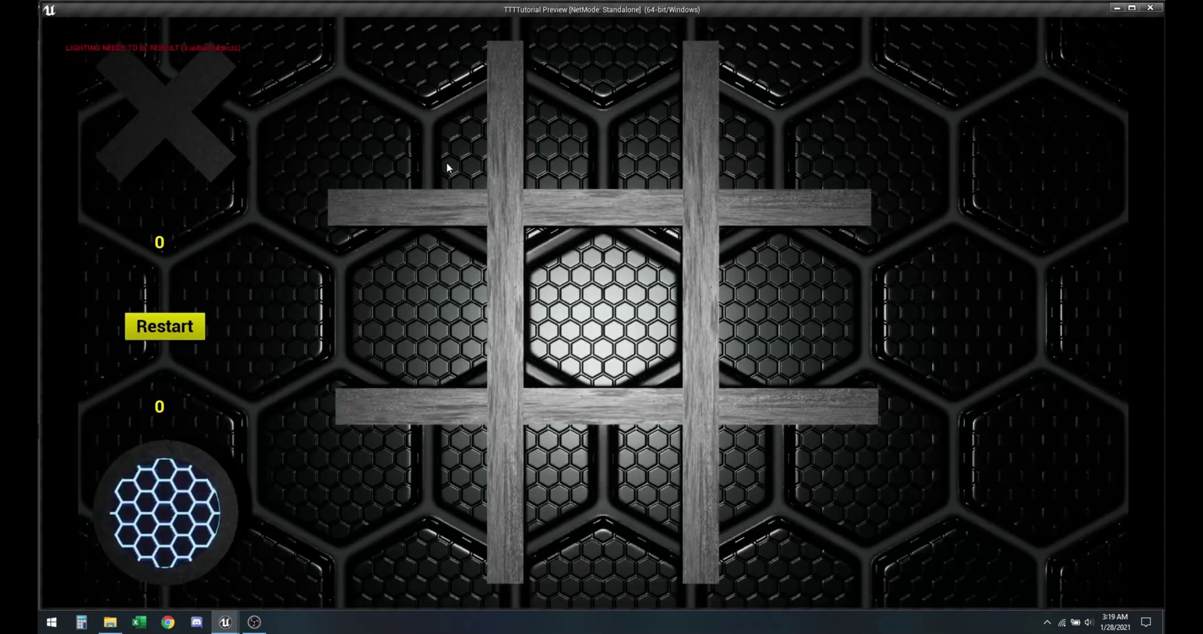
left_click(624, 500)
left_click(418, 337)
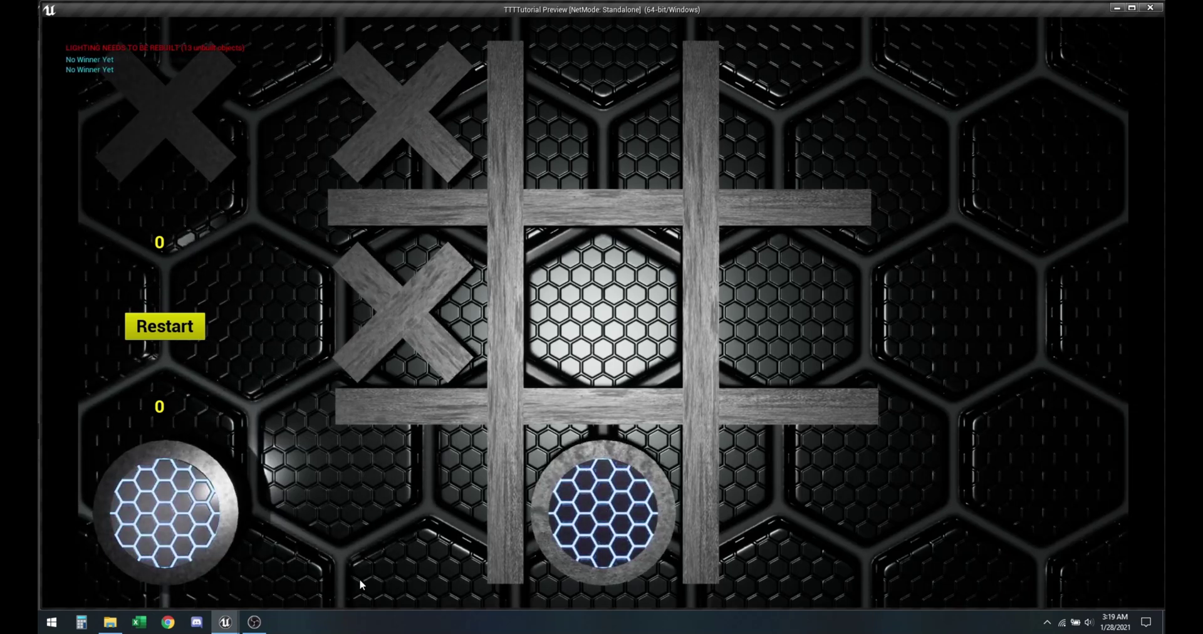
left_click(383, 533)
left_click(602, 307)
left_click(779, 519)
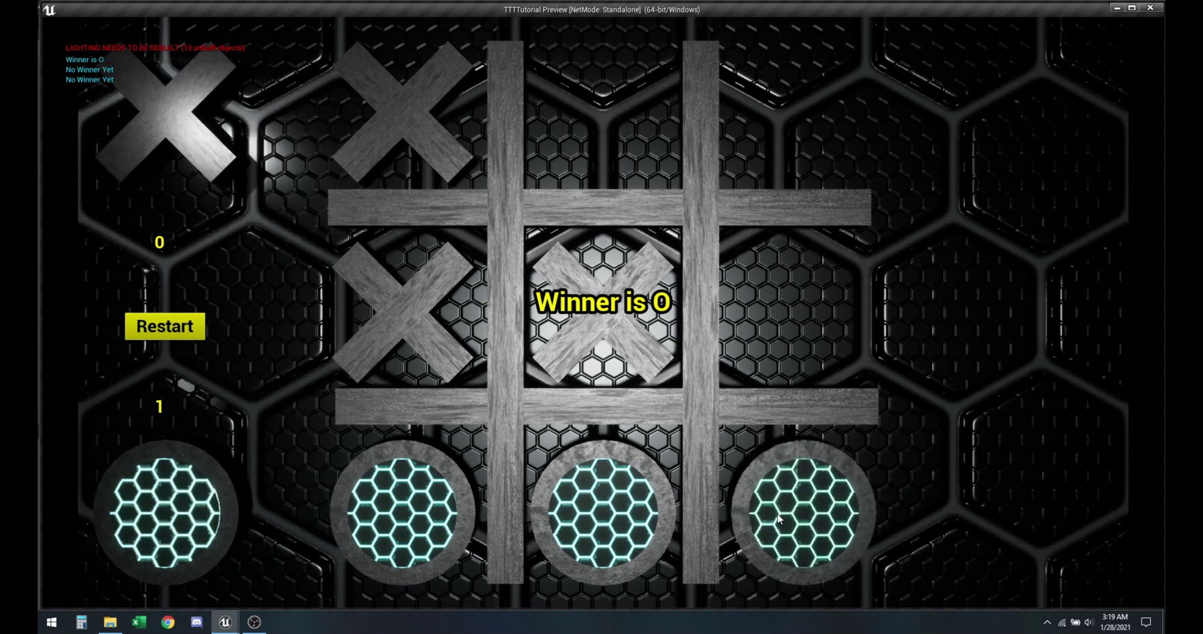
- Restart the board and play a round where X wins across the top row
left_click(165, 326)
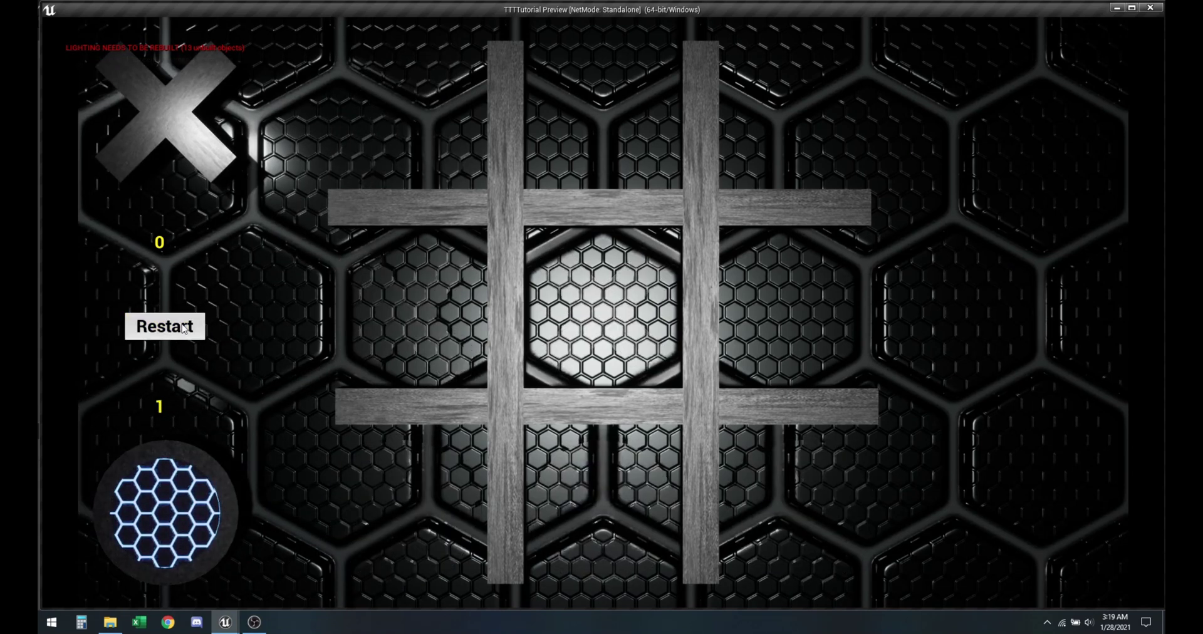
left_click(401, 107)
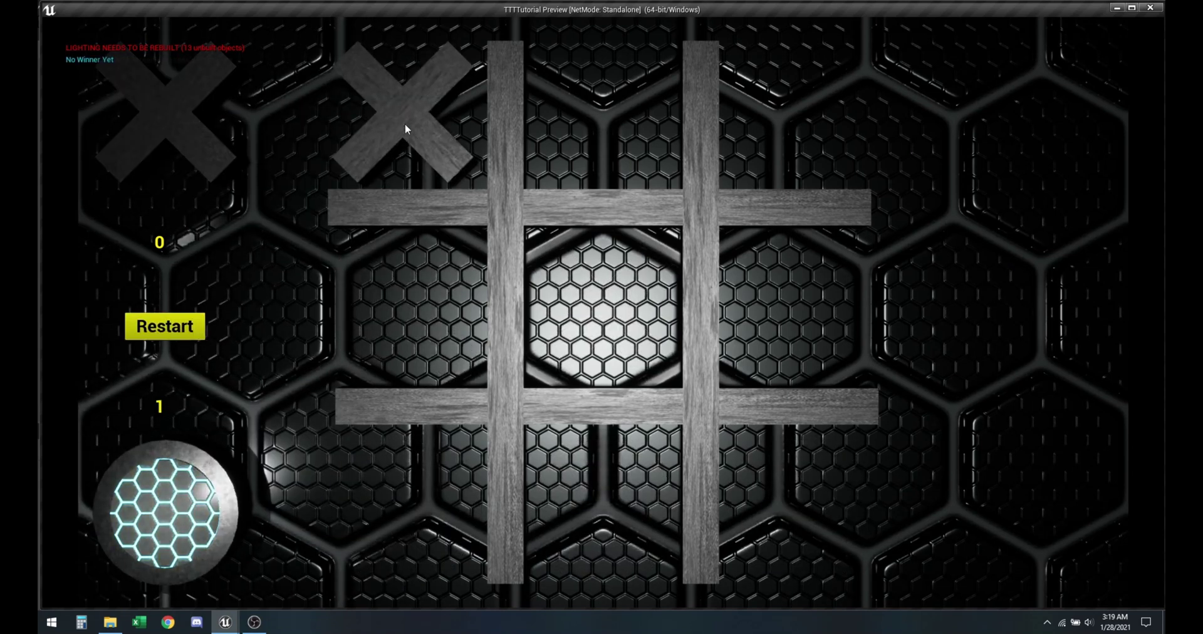
left_click(402, 311)
left_click(640, 91)
left_click(601, 307)
left_click(799, 110)
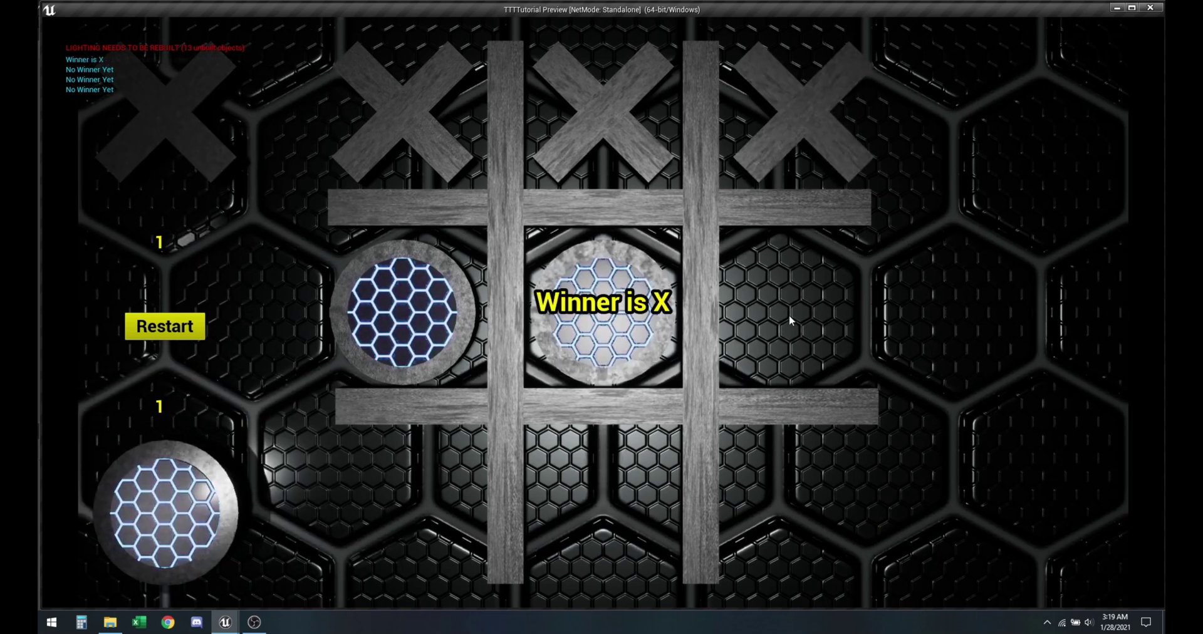
- Restart the board and play a round where O wins across the top row
left_click(163, 332)
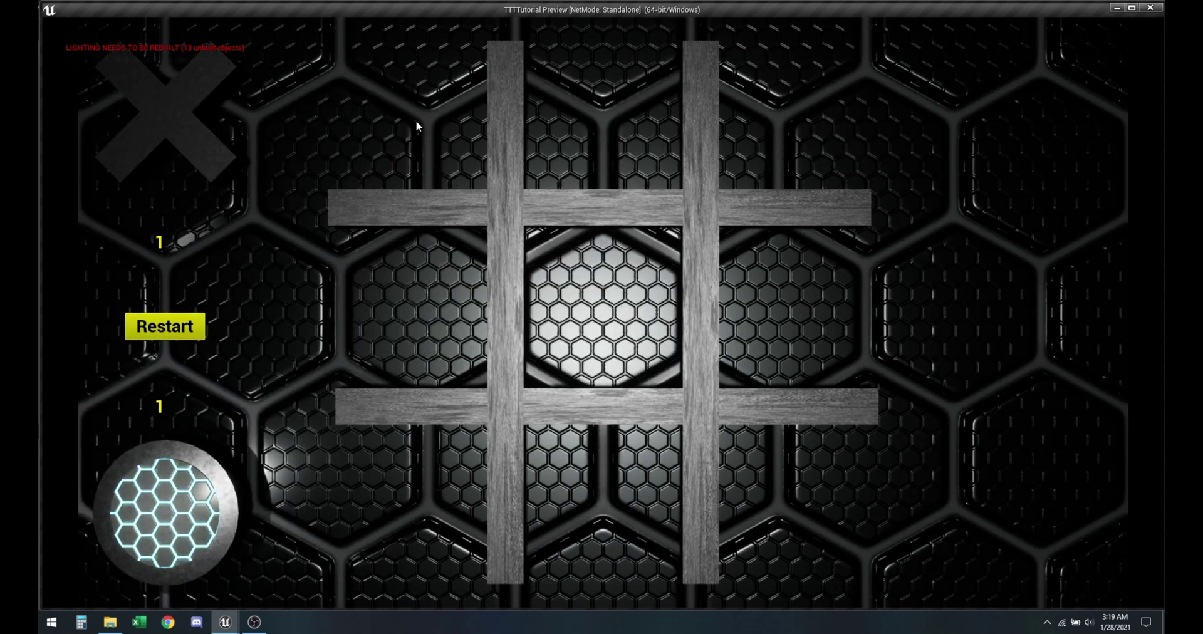
left_click(416, 121)
left_click(412, 345)
left_click(581, 153)
left_click(602, 307)
left_click(802, 113)
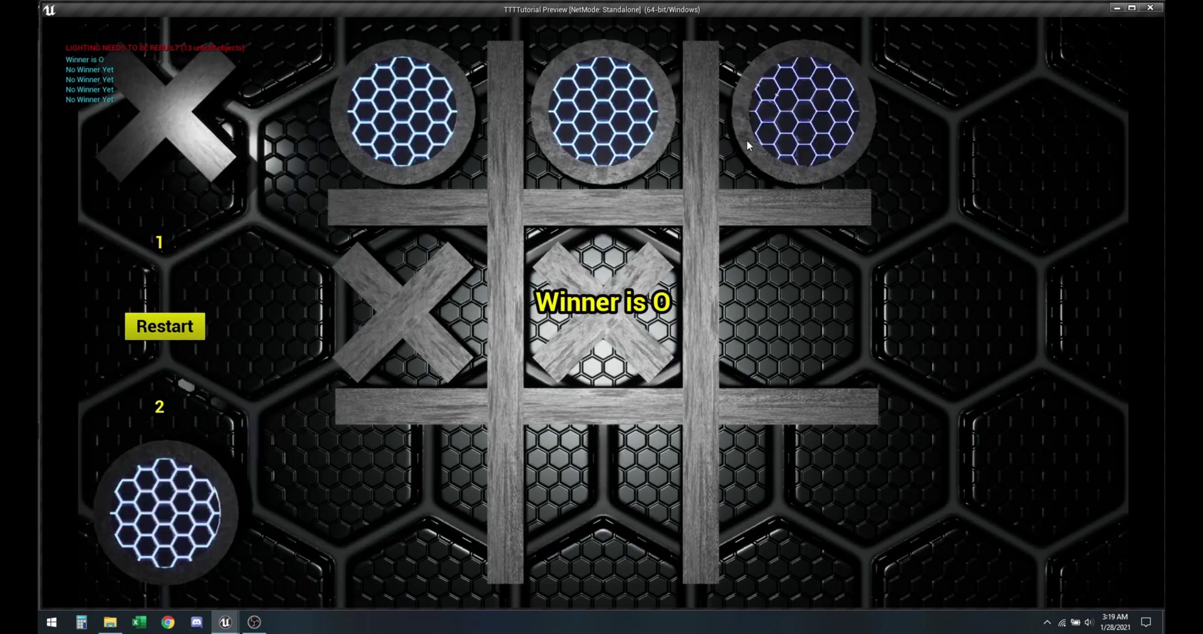
- Restart, place three more marks, clear the board again, and close the game preview
left_click(162, 331)
left_click(389, 200)
left_click(425, 330)
left_click(605, 321)
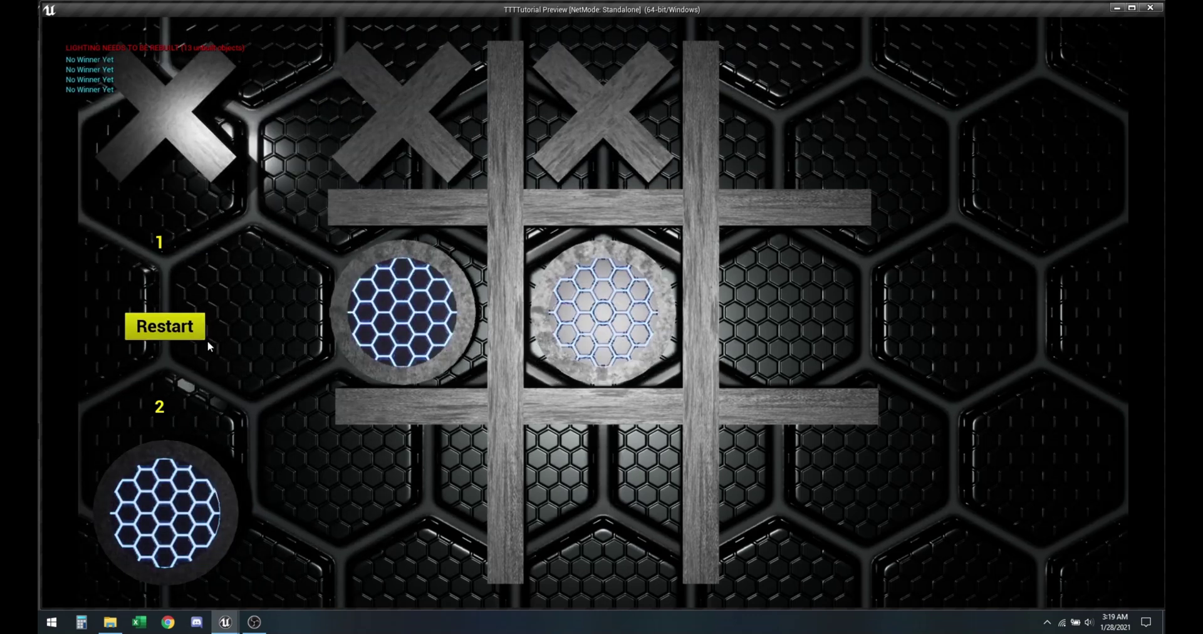
left_click(165, 326)
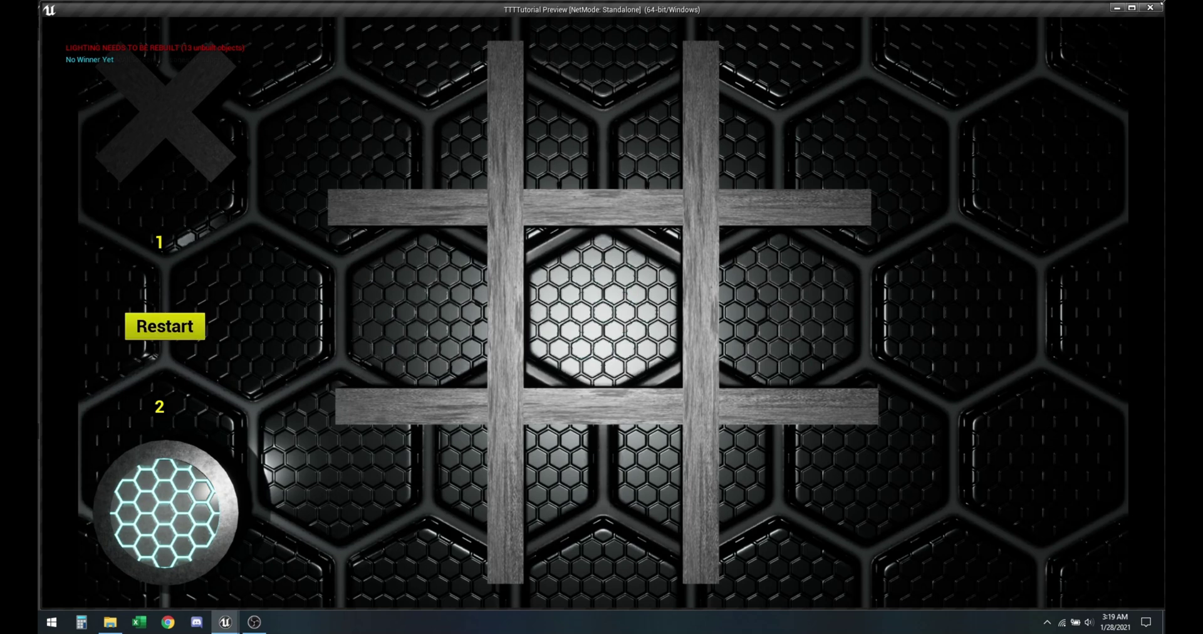
left_click(1160, 9)
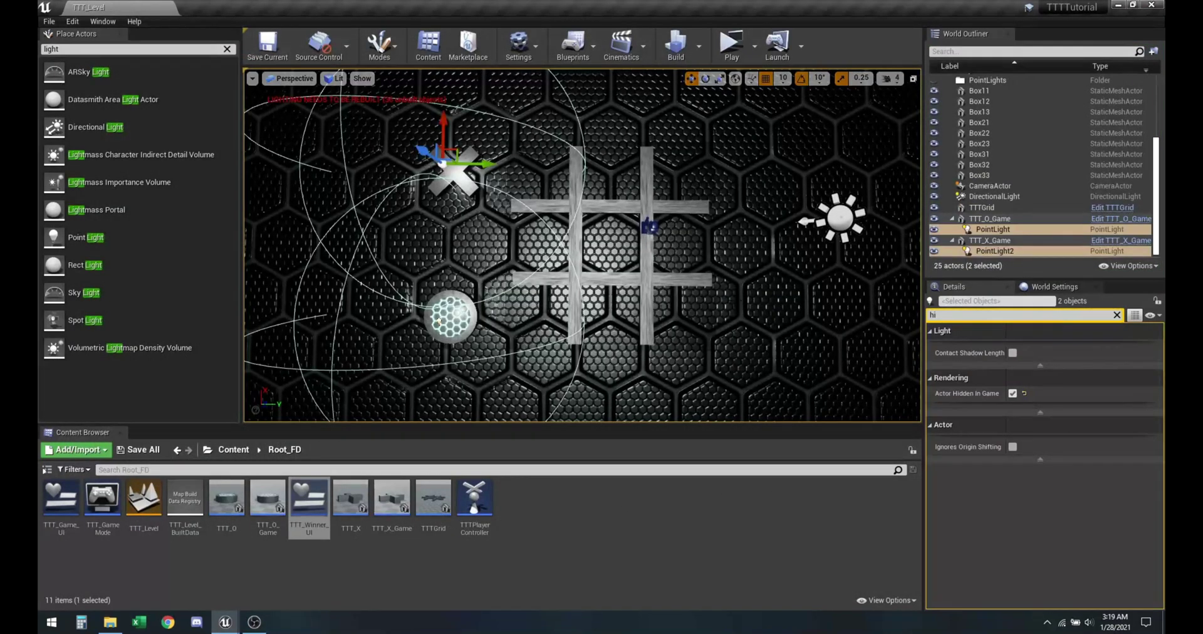